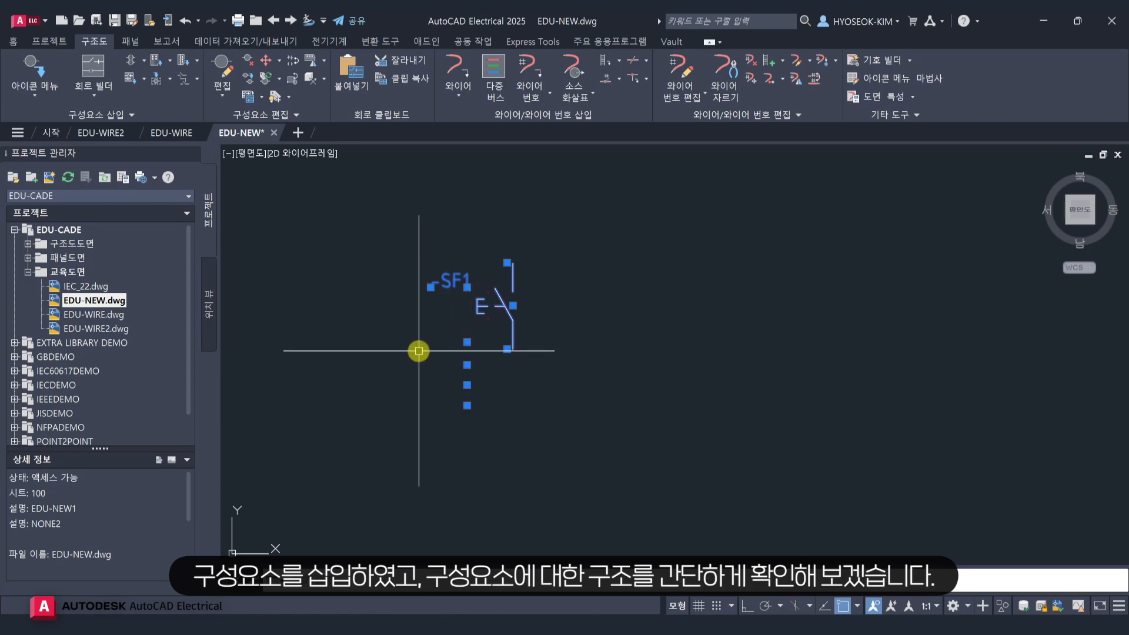
Explode the selected -SF1 push button component and examine the attributes that make it up.
{"action": "type", "text": "explode"}
{"action": "key", "text": "Return"}
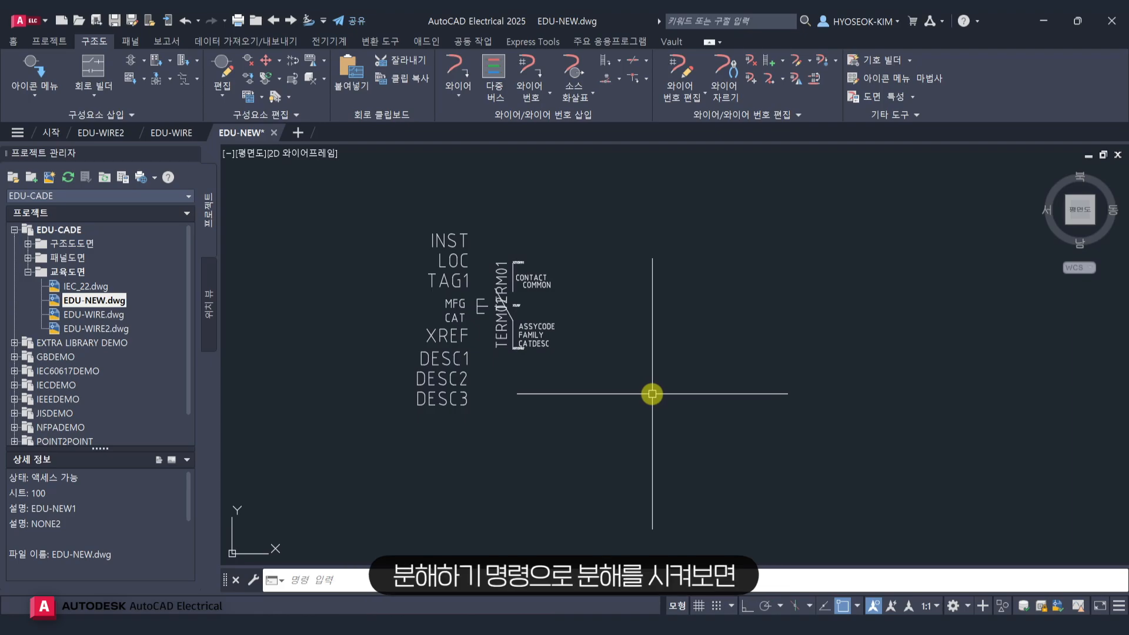
{"action": "scroll", "coordinate": [469, 322], "scroll_direction": "up", "scroll_amount": 3}
{"action": "middle_click_drag", "start_coordinate": [677, 298], "coordinate": [613, 374]}
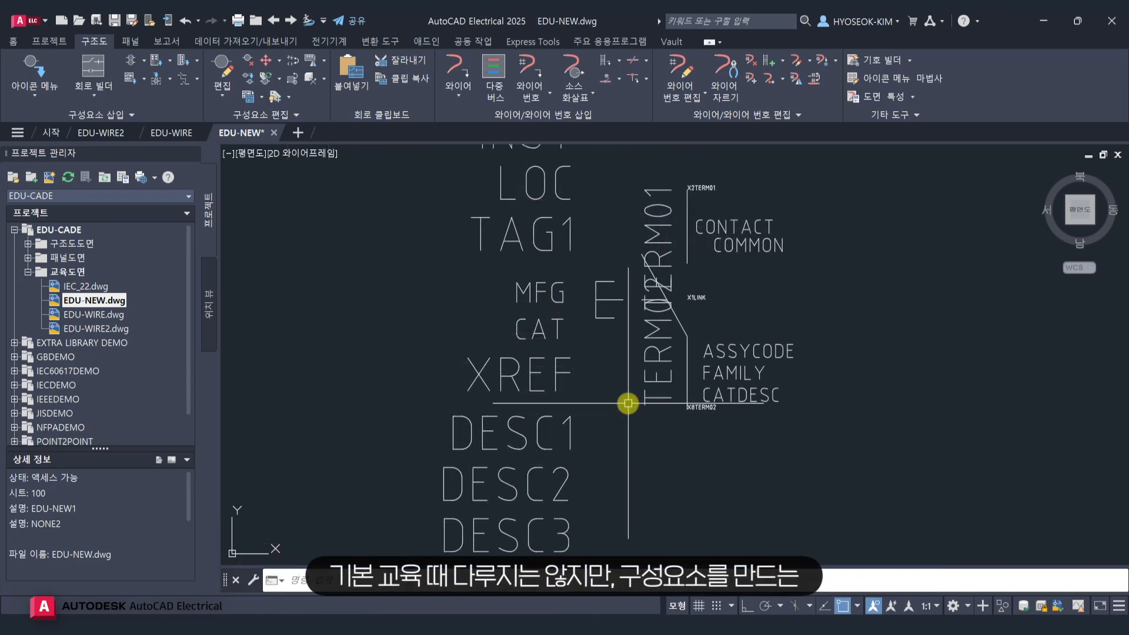
{"action": "scroll", "coordinate": [628, 404], "scroll_direction": "down", "scroll_amount": 2}
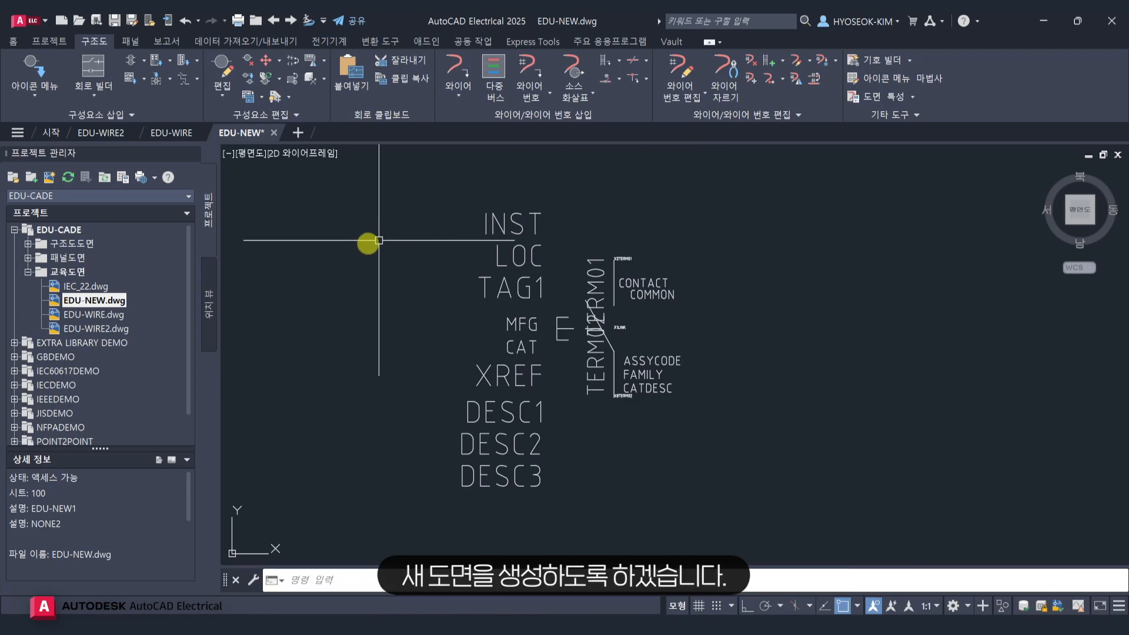
Create a drawing named EDU-COMPONENT1 with sheet value 103 in the 교육도면 subfolder, declining to apply the project defaults.
{"action": "left_click", "coordinate": [75, 273]}
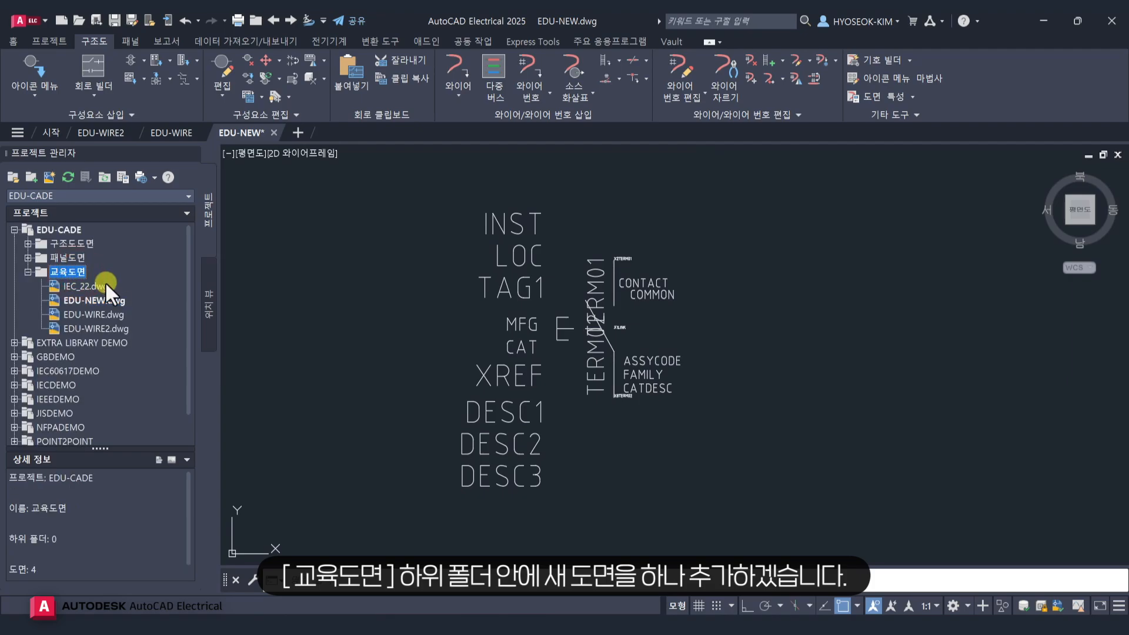
{"action": "left_click", "coordinate": [48, 181]}
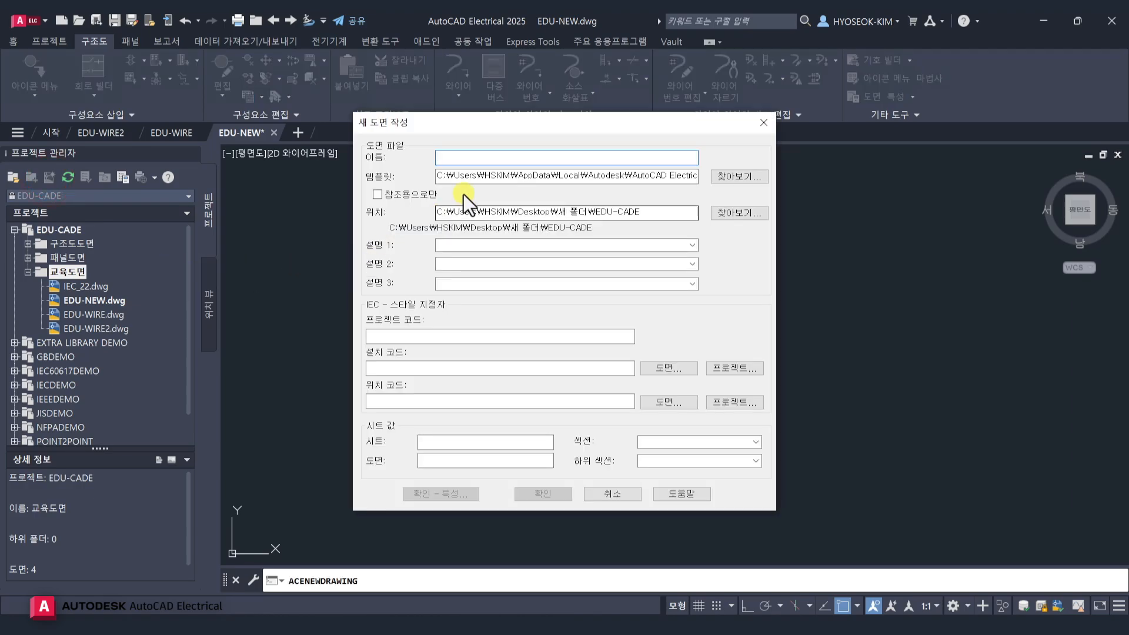
{"action": "type", "text": "EDU"}
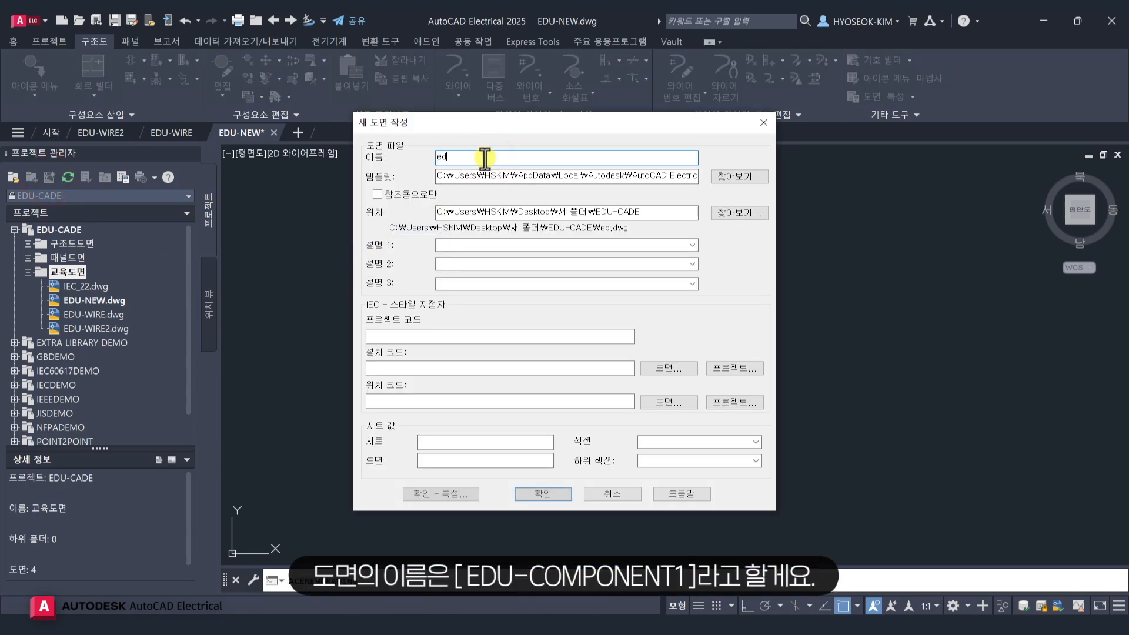
{"action": "type", "text": "-COMPONENT1"}
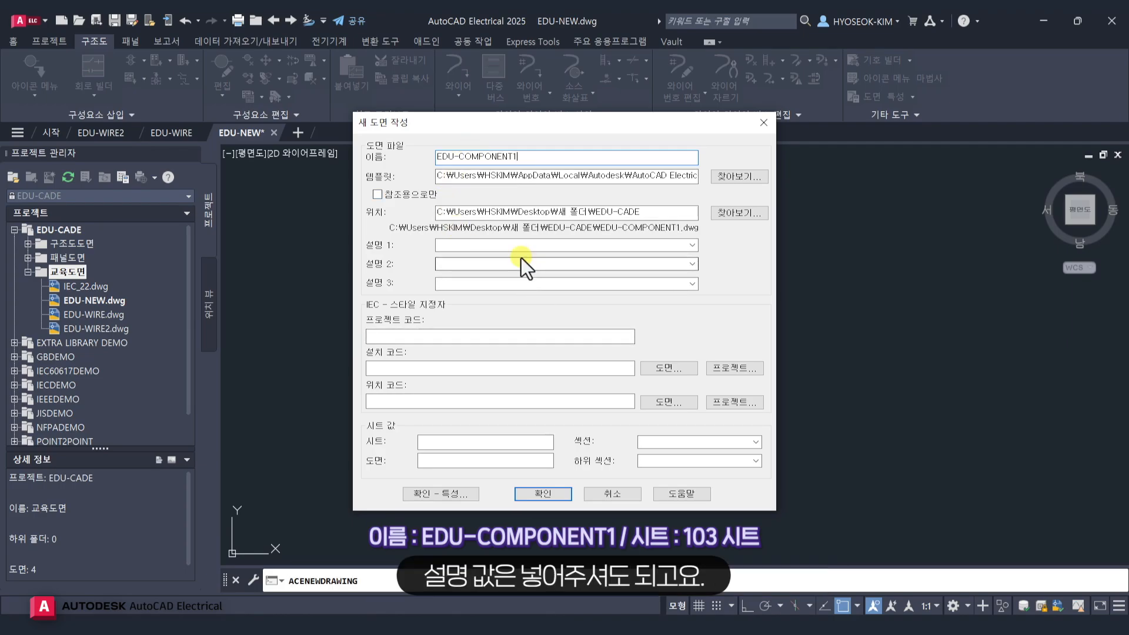
{"action": "left_click", "coordinate": [497, 444]}
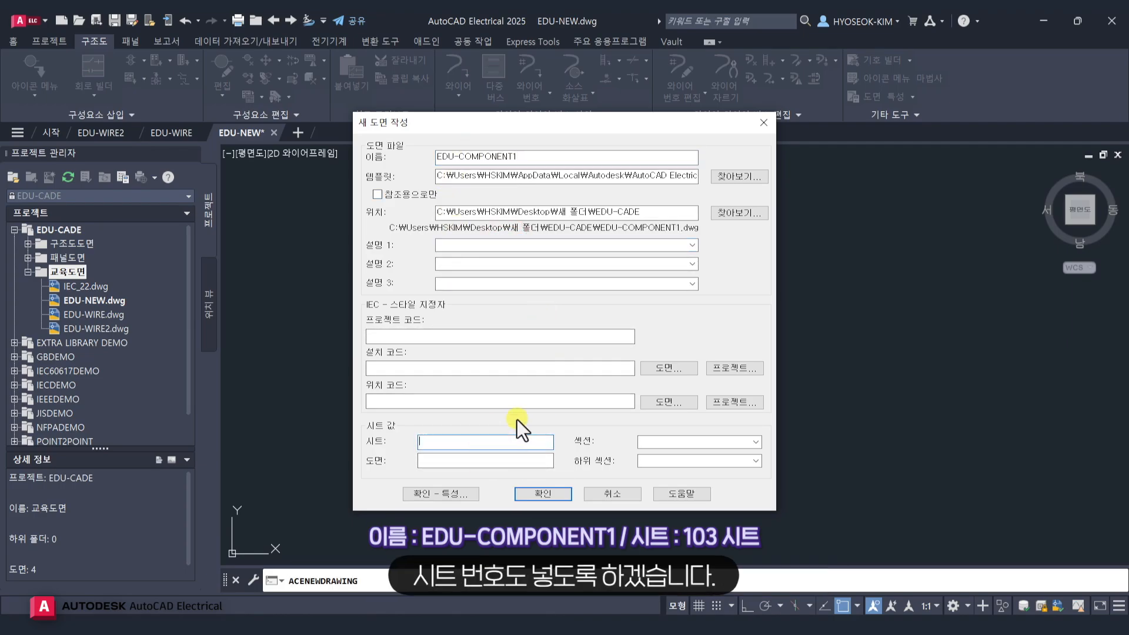
{"action": "type", "text": "103"}
{"action": "left_click", "coordinate": [560, 493]}
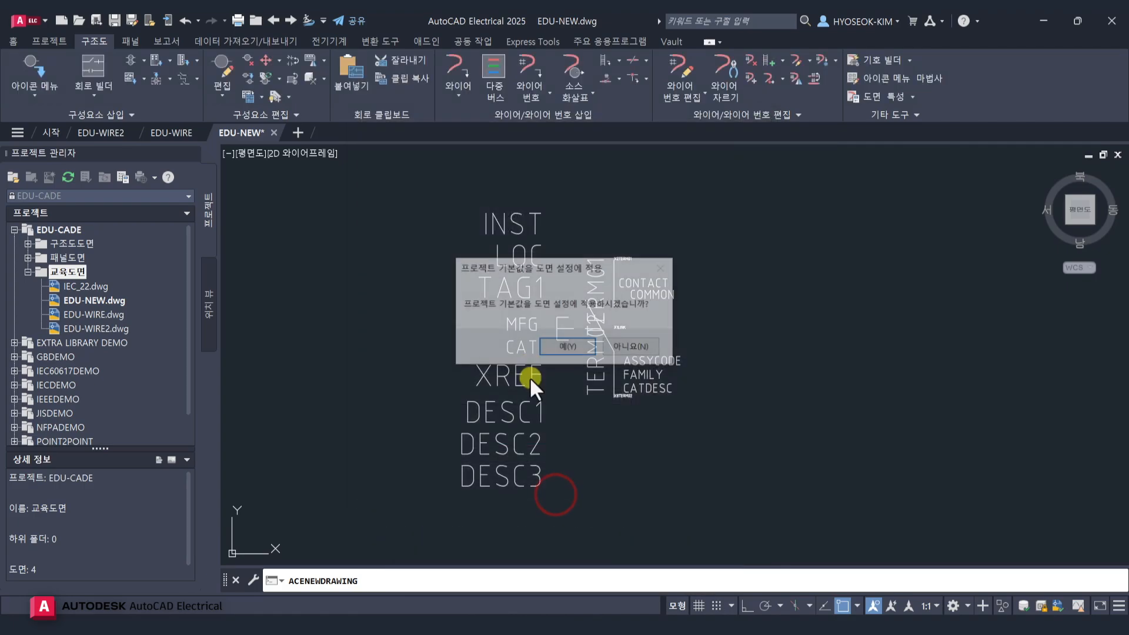
{"action": "left_click", "coordinate": [640, 348]}
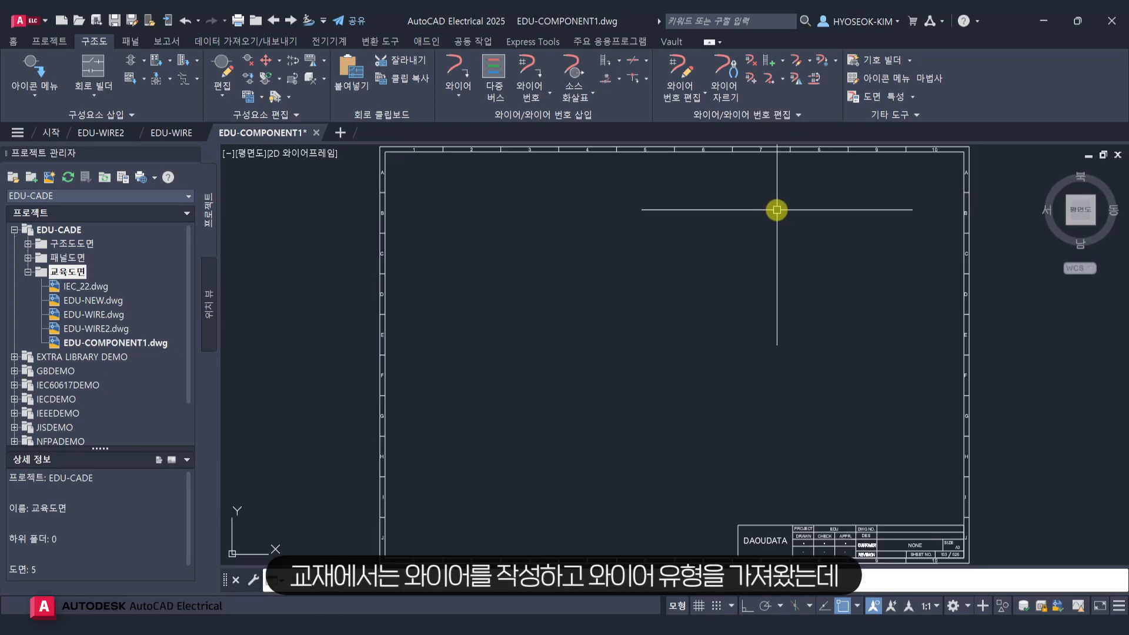
Import all wire types from EDU-WIRE2.dwg into the current drawing.
{"action": "left_click", "coordinate": [793, 63]}
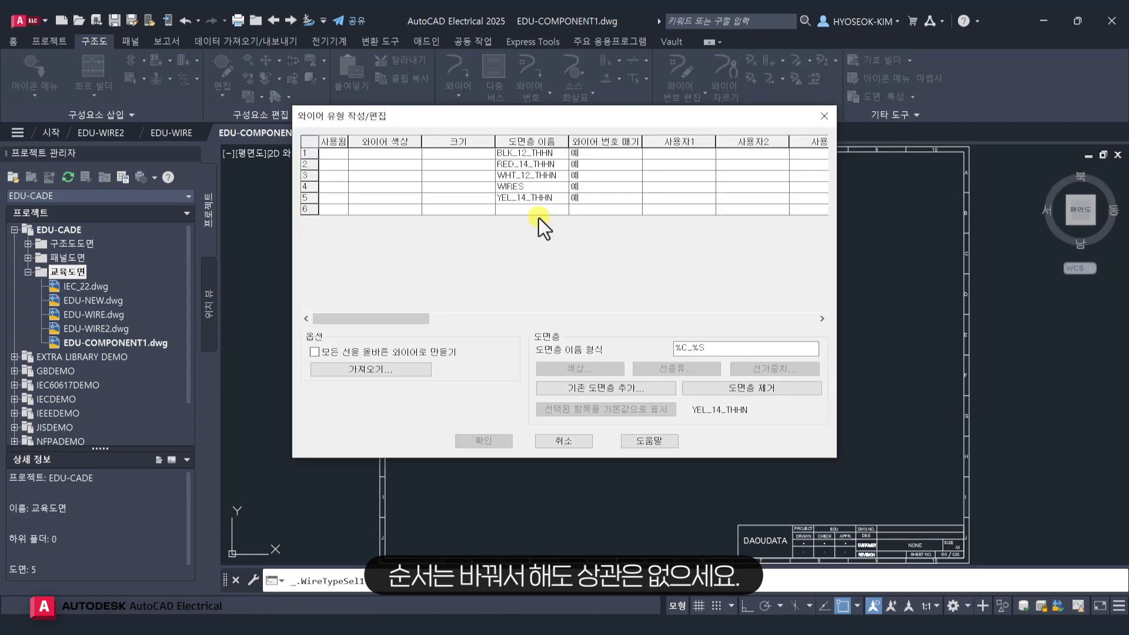
{"action": "left_click", "coordinate": [399, 371]}
{"action": "left_click", "coordinate": [497, 293]}
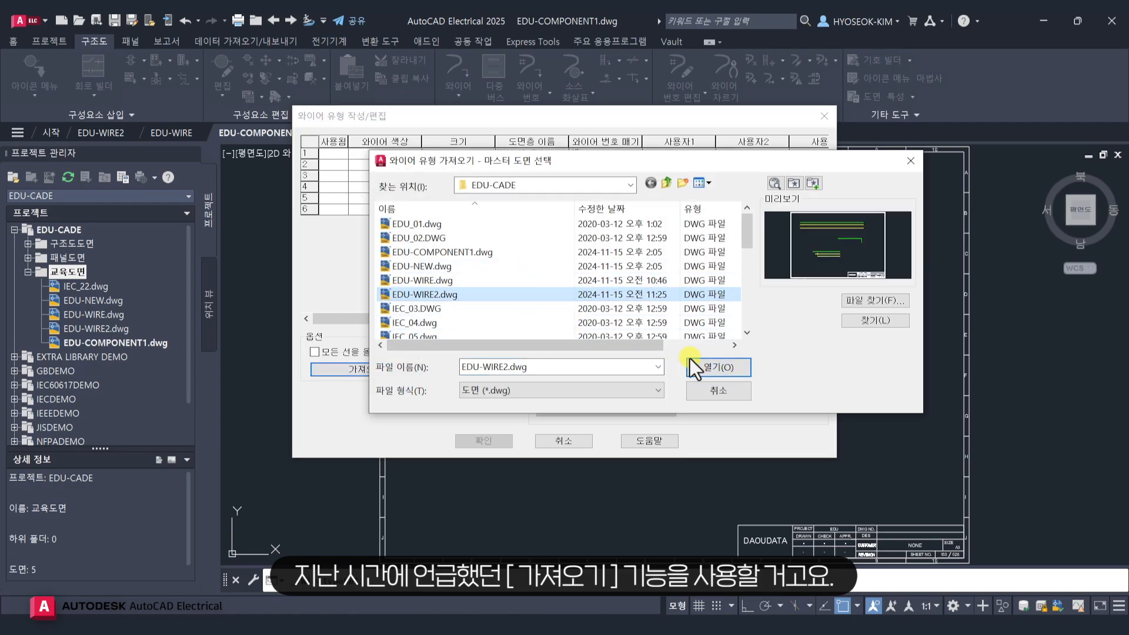
{"action": "left_click", "coordinate": [531, 280]}
{"action": "left_click", "coordinate": [530, 295]}
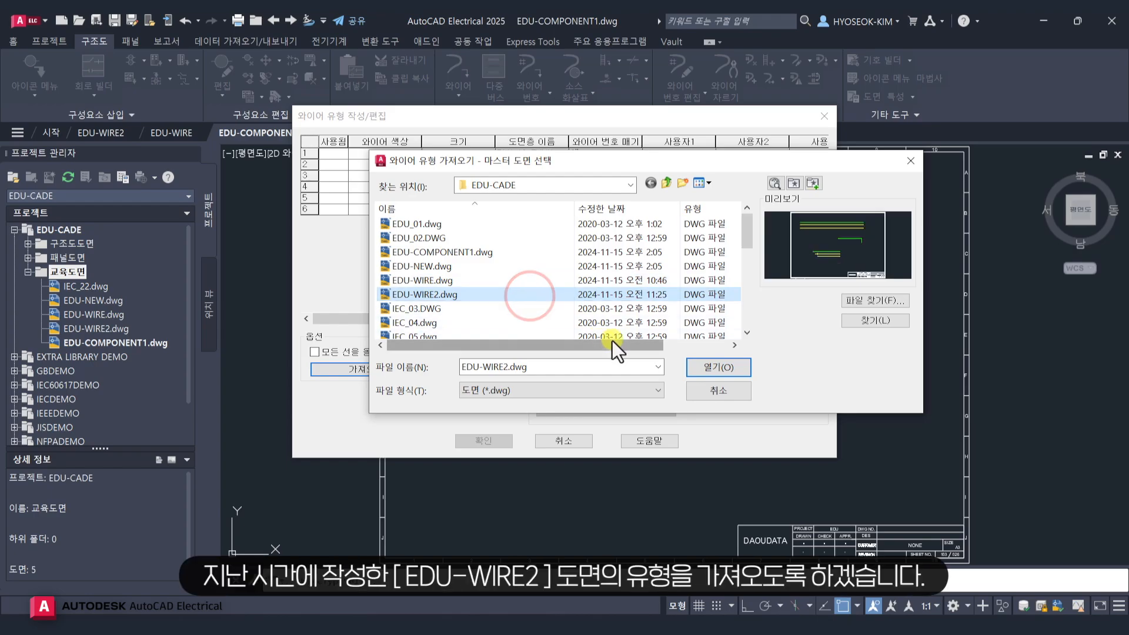
{"action": "left_click", "coordinate": [701, 365]}
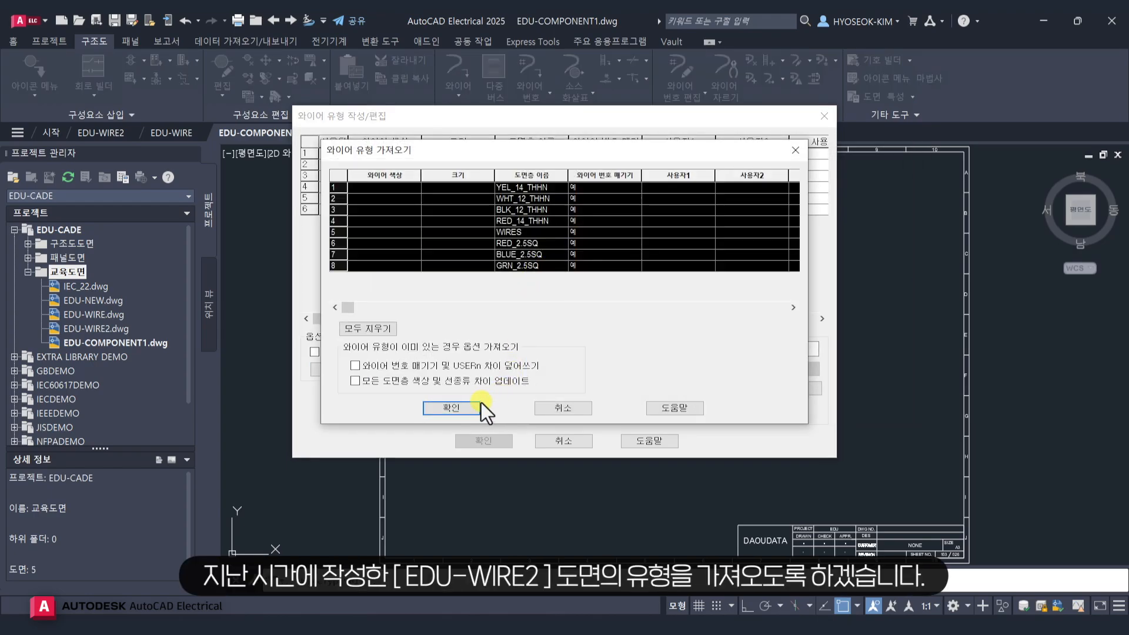
{"action": "left_click", "coordinate": [481, 402]}
Make RED_2.5SQ the default wire type and confirm the wire type settings.
{"action": "left_click", "coordinate": [543, 277]}
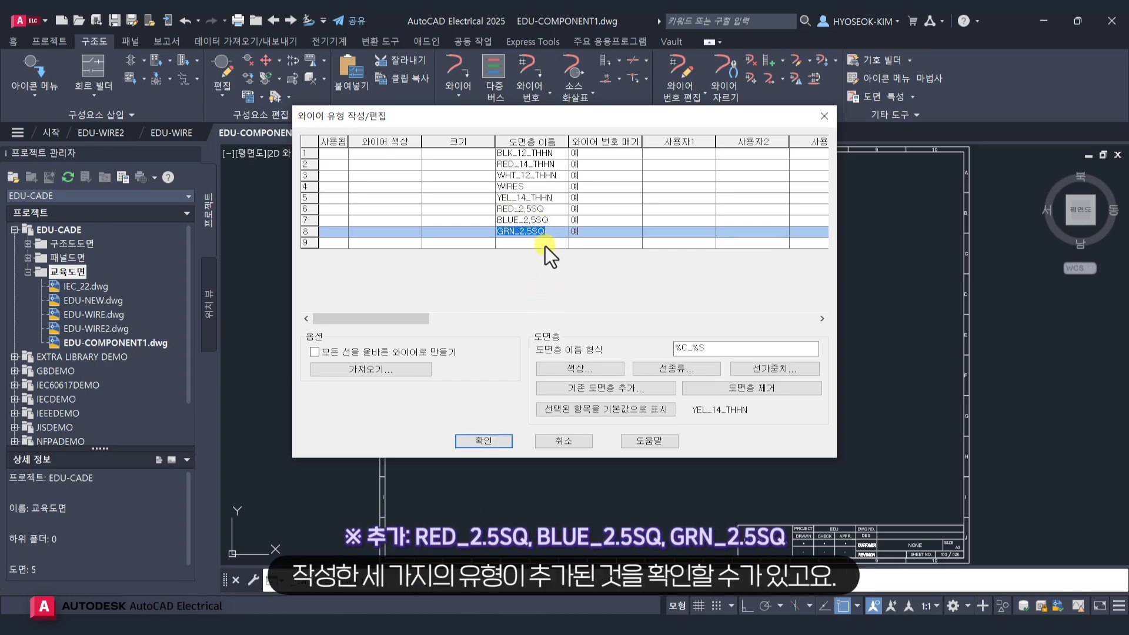
{"action": "left_click", "coordinate": [531, 210]}
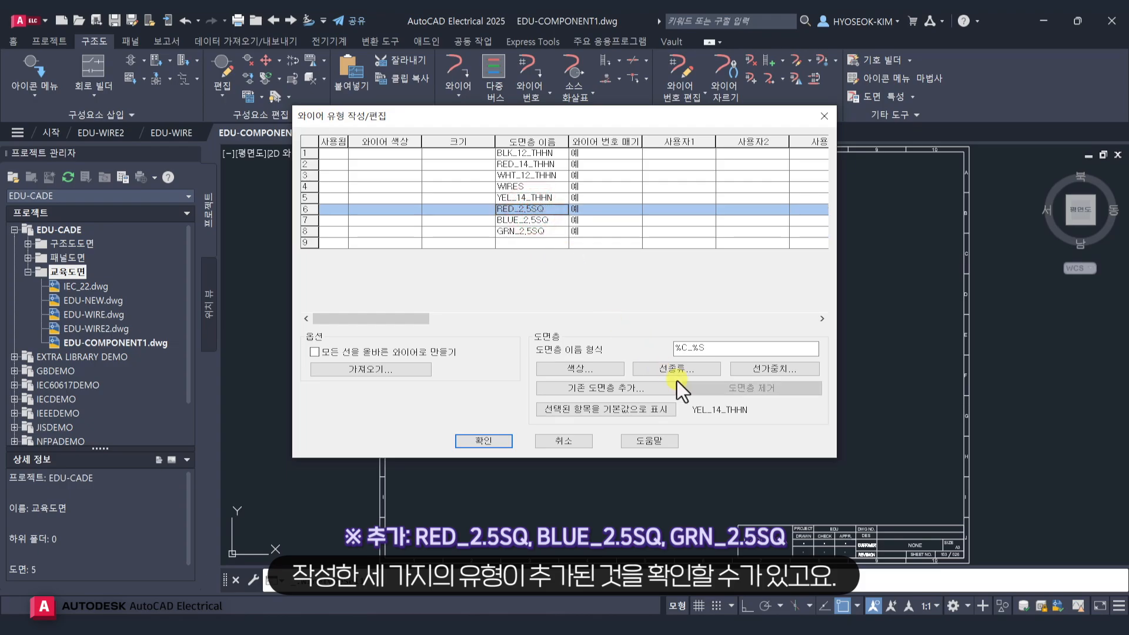
{"action": "left_click", "coordinate": [638, 412]}
{"action": "left_click", "coordinate": [506, 441]}
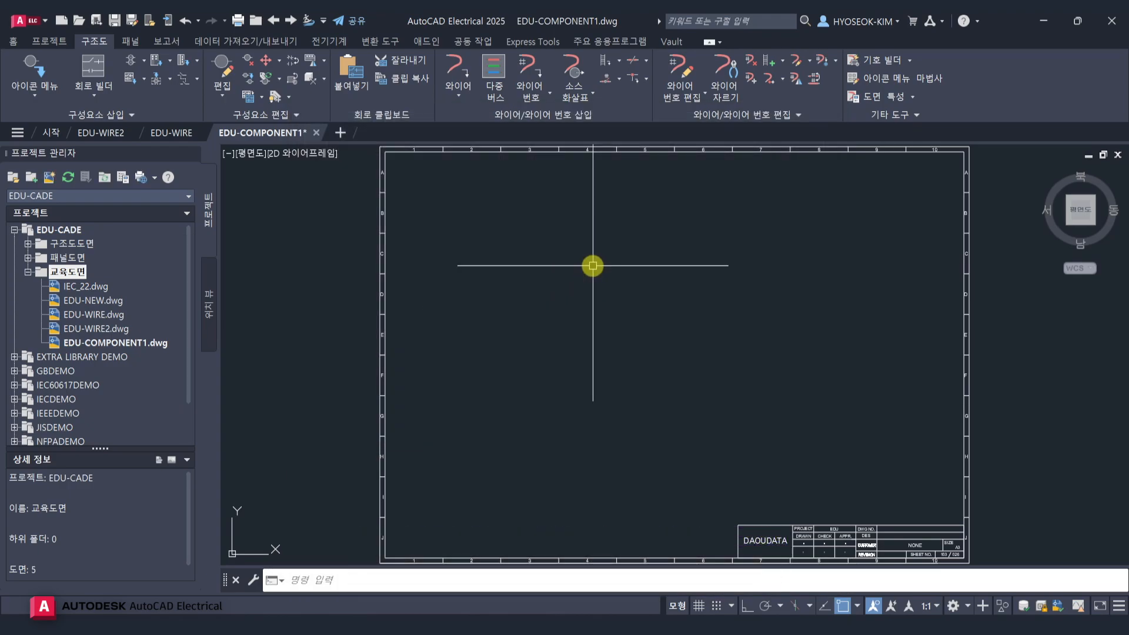
Draw a three-wire horizontal multiple bus in empty space with spacing 10 across the upper part of the drawing frame.
{"action": "left_click_drag", "start_coordinate": [635, 233], "coordinate": [607, 253]}
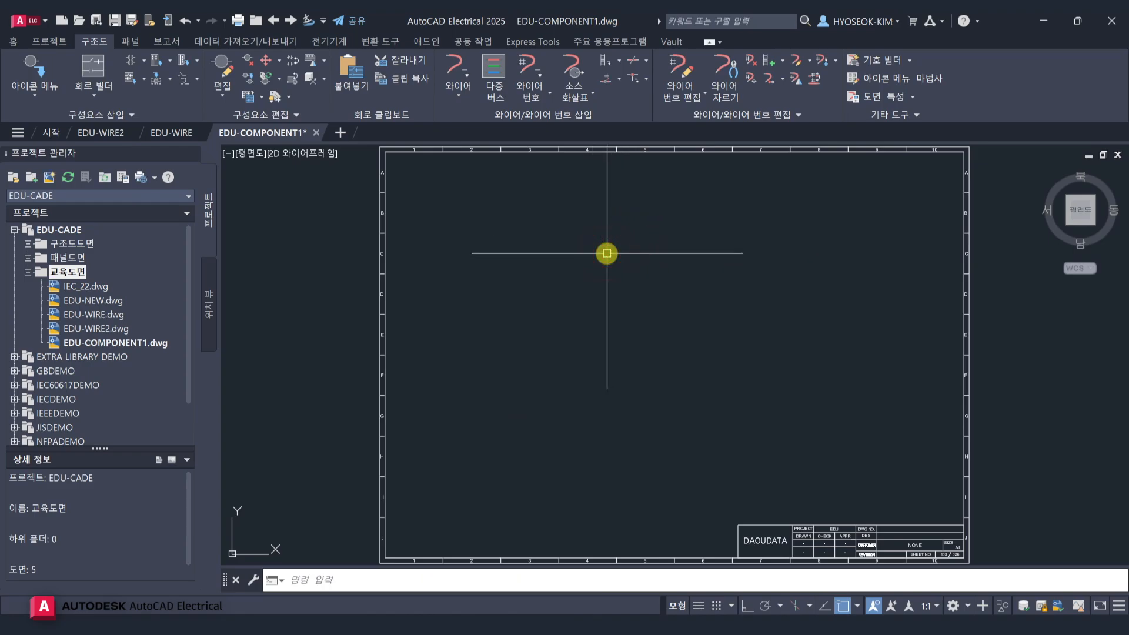
{"action": "left_click", "coordinate": [494, 68]}
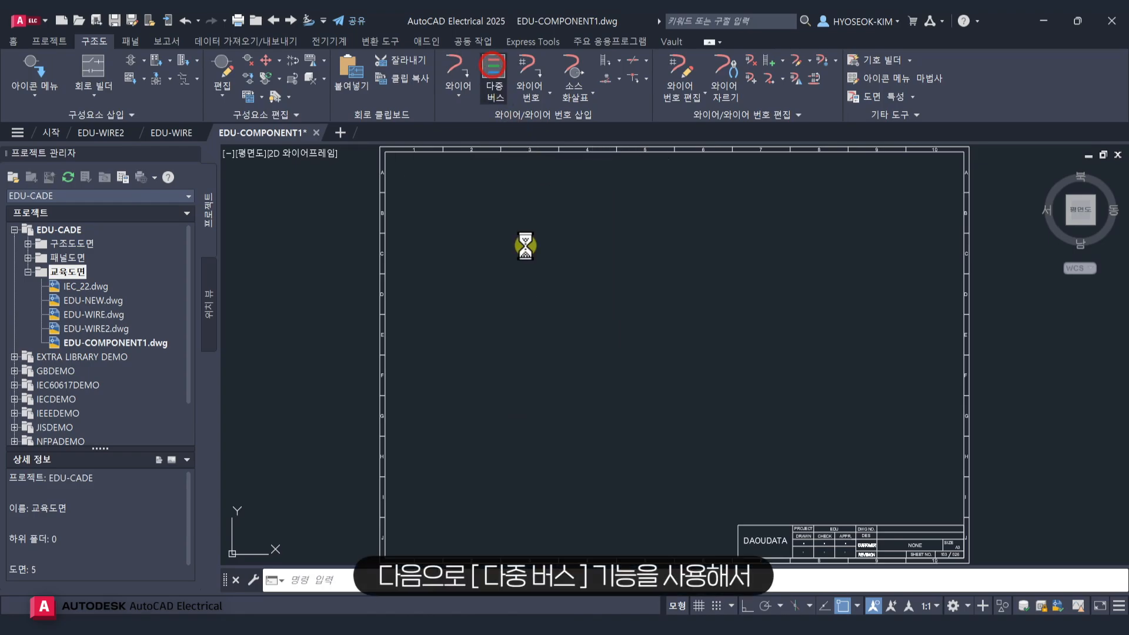
{"action": "left_click", "coordinate": [509, 344]}
{"action": "left_click", "coordinate": [574, 379]}
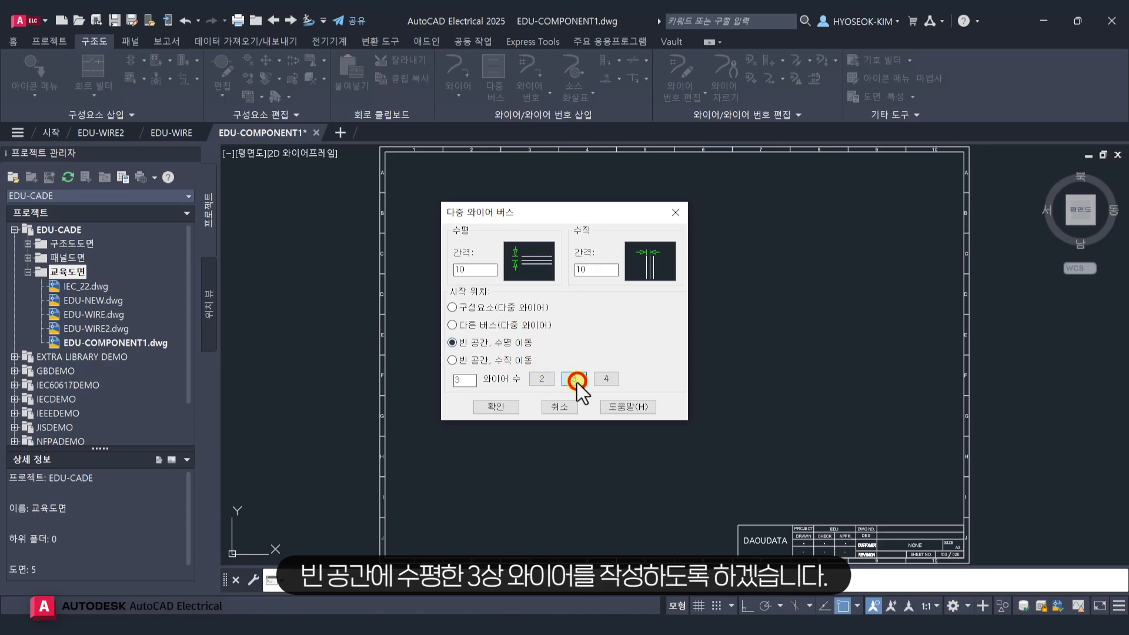
{"action": "left_click", "coordinate": [491, 408]}
{"action": "left_click", "coordinate": [465, 200]}
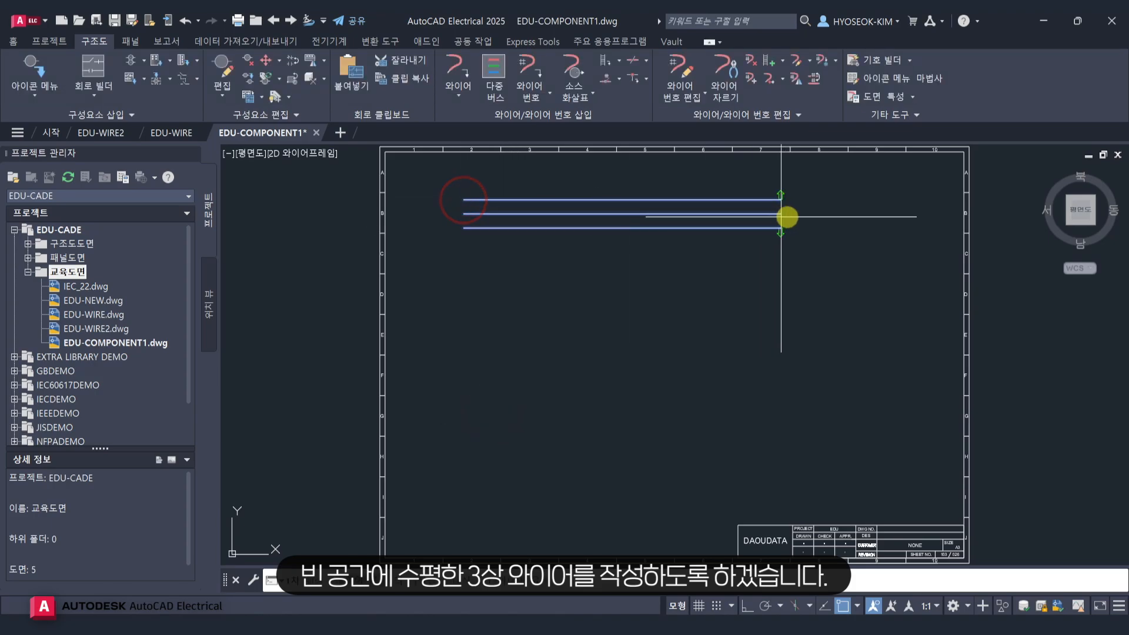
{"action": "left_click", "coordinate": [835, 215]}
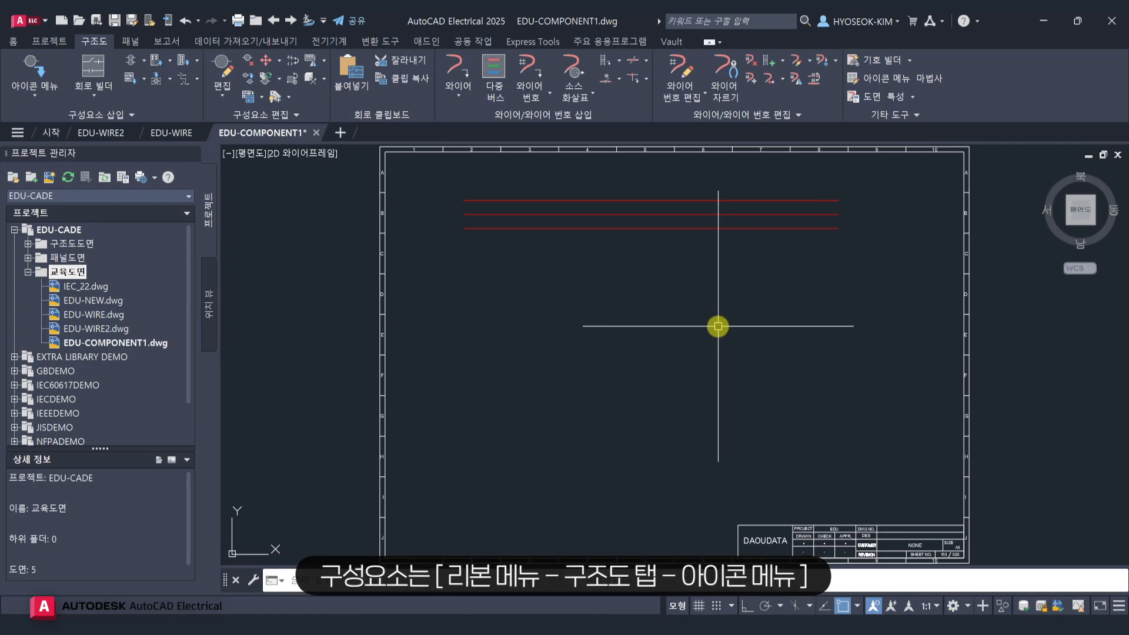
Browse the IEC 60617 schematic symbol categories for component insertion, including breakers, relays, motor control, PLC I/O and pressure/temperature switches, and return to the main list.
{"action": "left_click", "coordinate": [40, 72]}
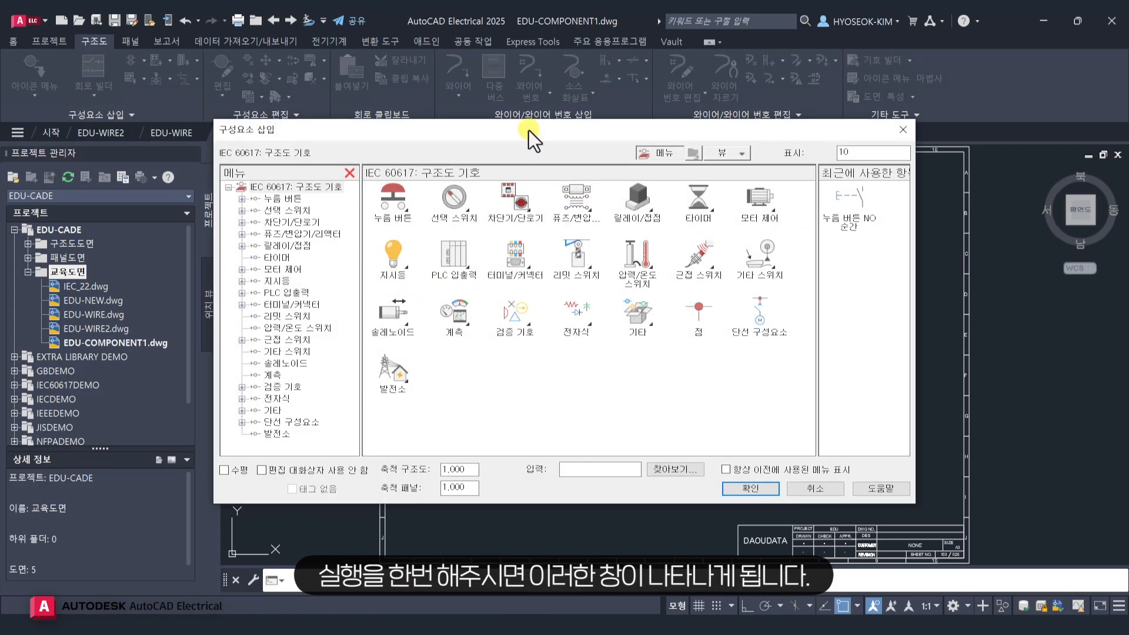
{"action": "left_click_drag", "start_coordinate": [529, 131], "coordinate": [573, 144]}
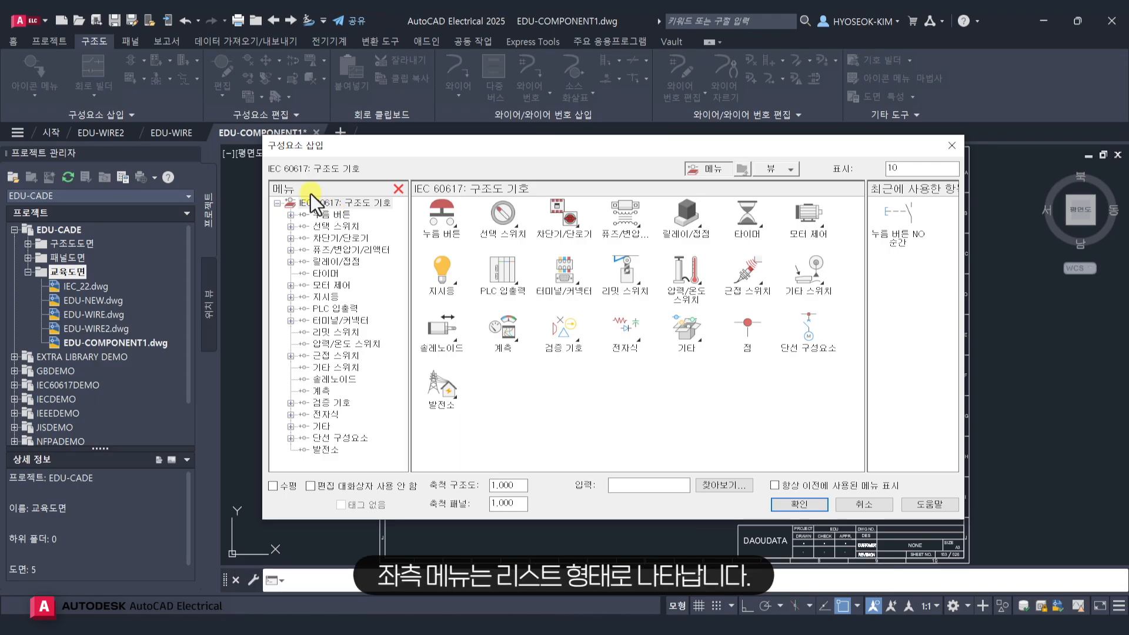
{"action": "left_click", "coordinate": [340, 236]}
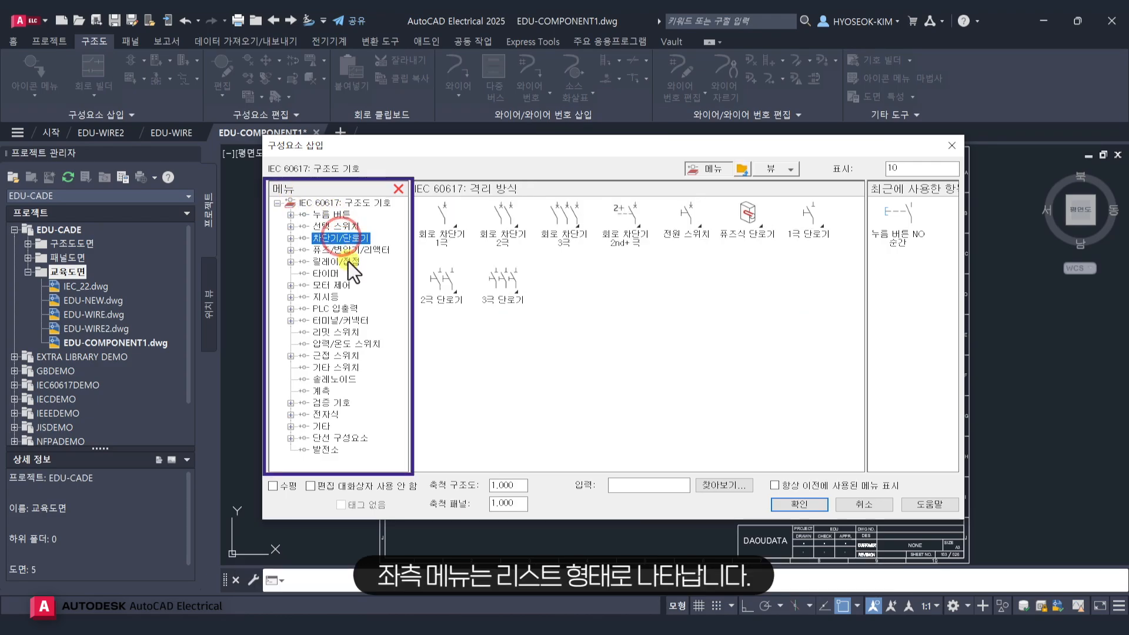
{"action": "left_click", "coordinate": [348, 262]}
{"action": "left_click", "coordinate": [331, 284]}
{"action": "left_click", "coordinate": [337, 310]}
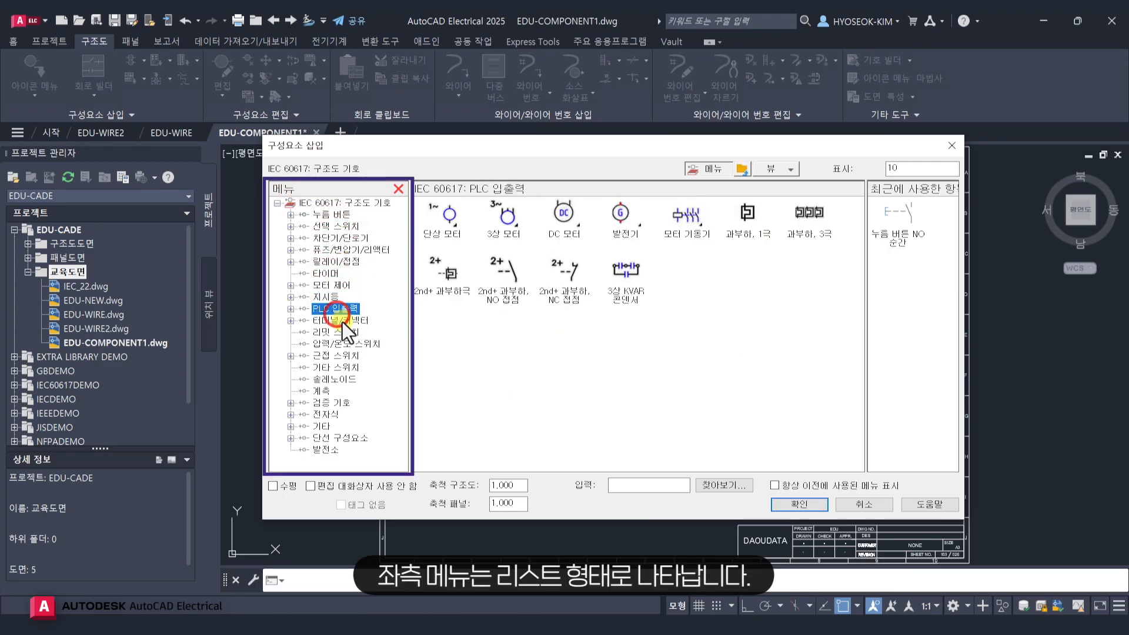
{"action": "left_click", "coordinate": [346, 345]}
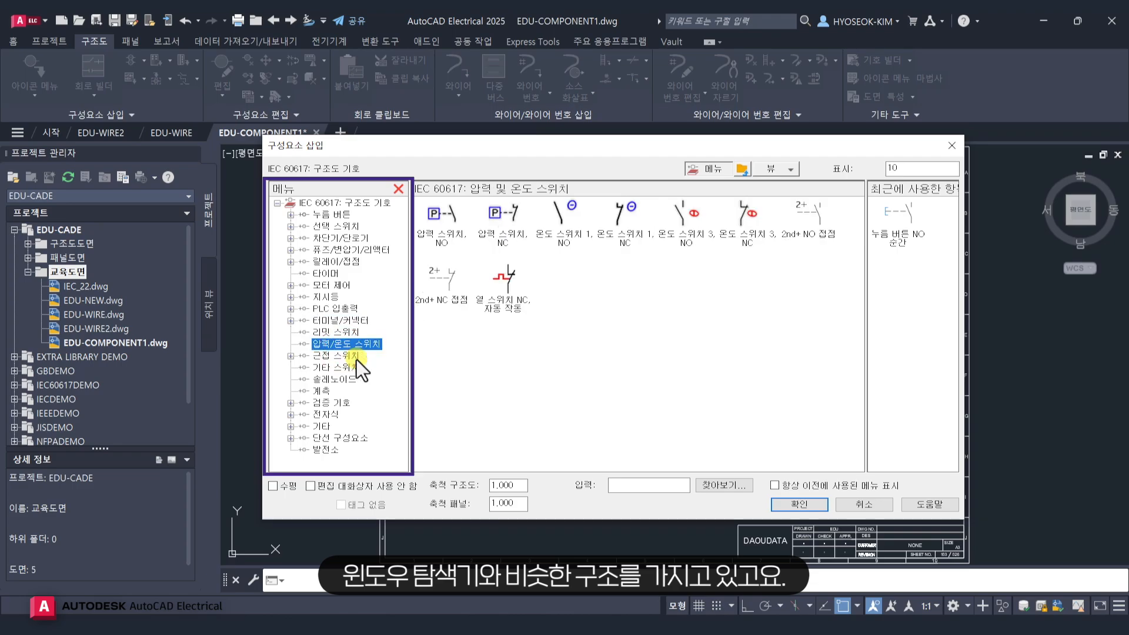
{"action": "left_click", "coordinate": [333, 203]}
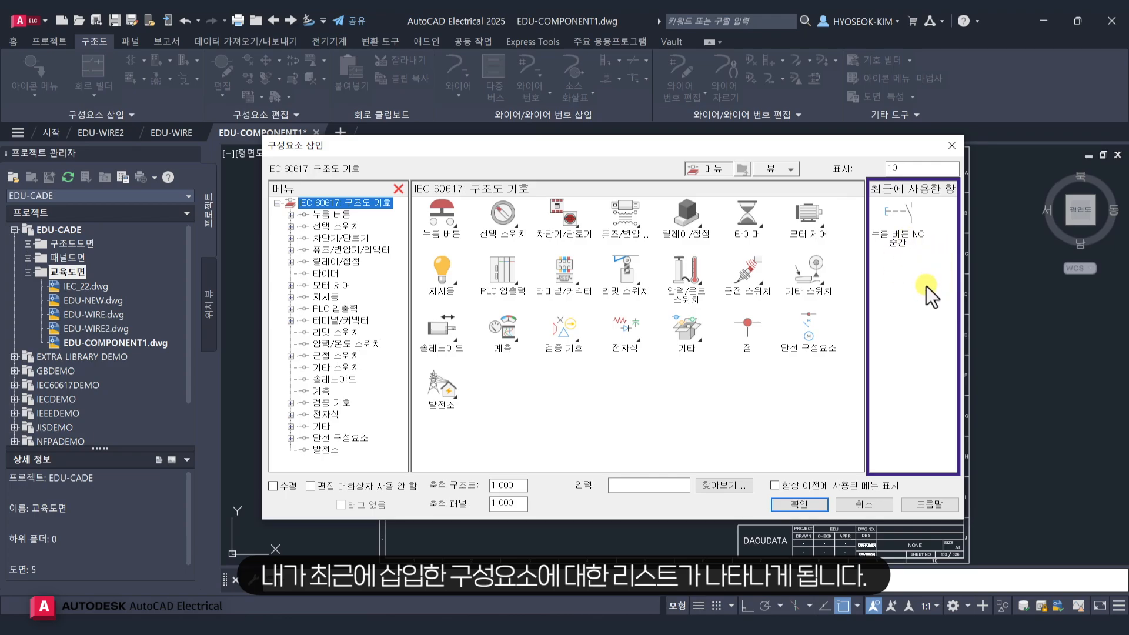
Examine the schematic and panel scale settings, enter a schematic scale of 1, and close component insertion without inserting anything.
{"action": "left_click", "coordinate": [513, 486]}
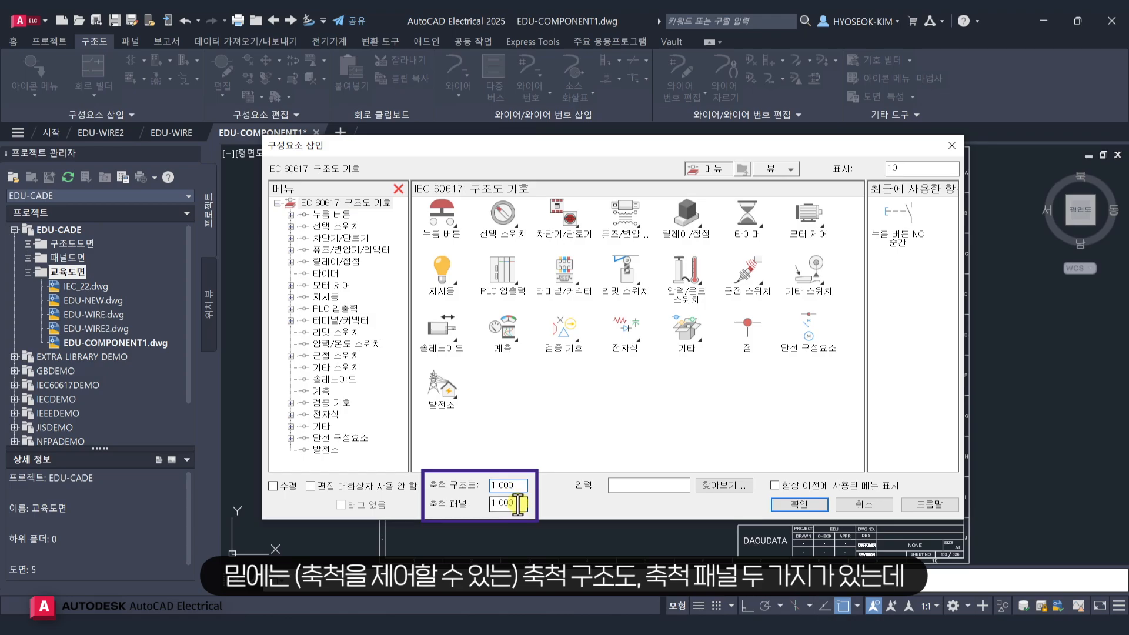
{"action": "left_click", "coordinate": [511, 504]}
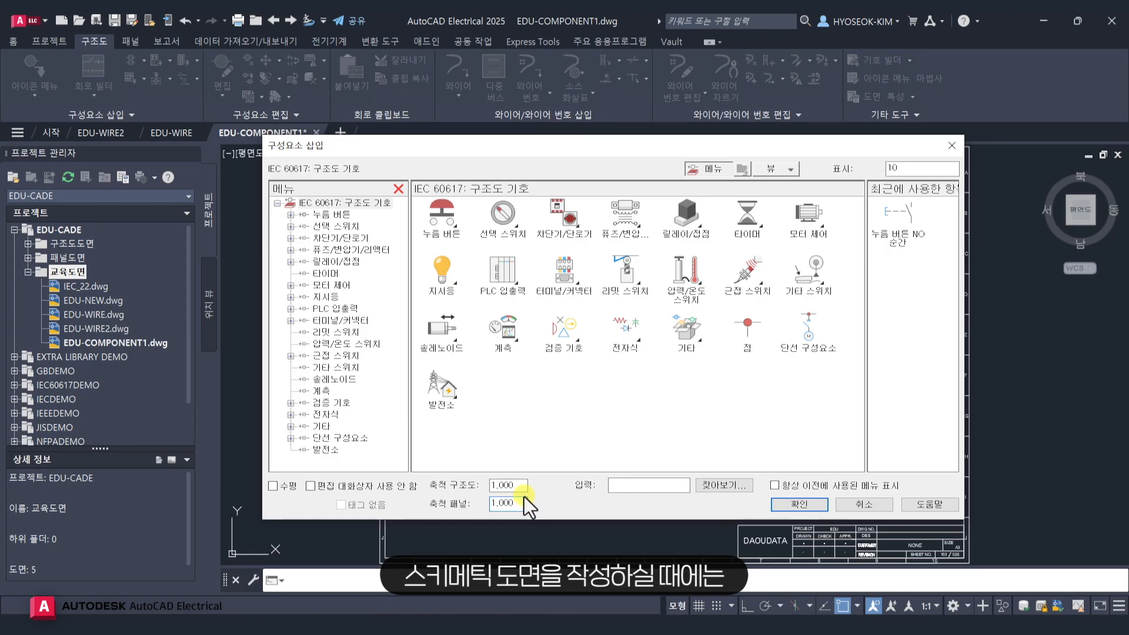
{"action": "left_click", "coordinate": [519, 486]}
{"action": "left_click_drag", "start_coordinate": [520, 485], "coordinate": [493, 485]}
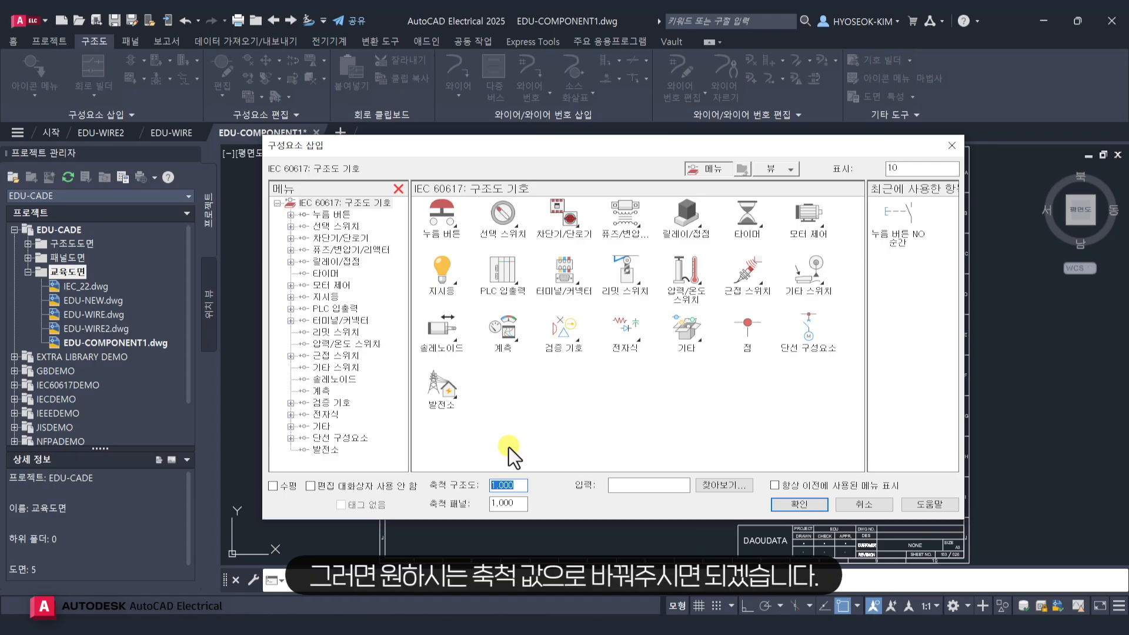
{"action": "type", "text": "2"}
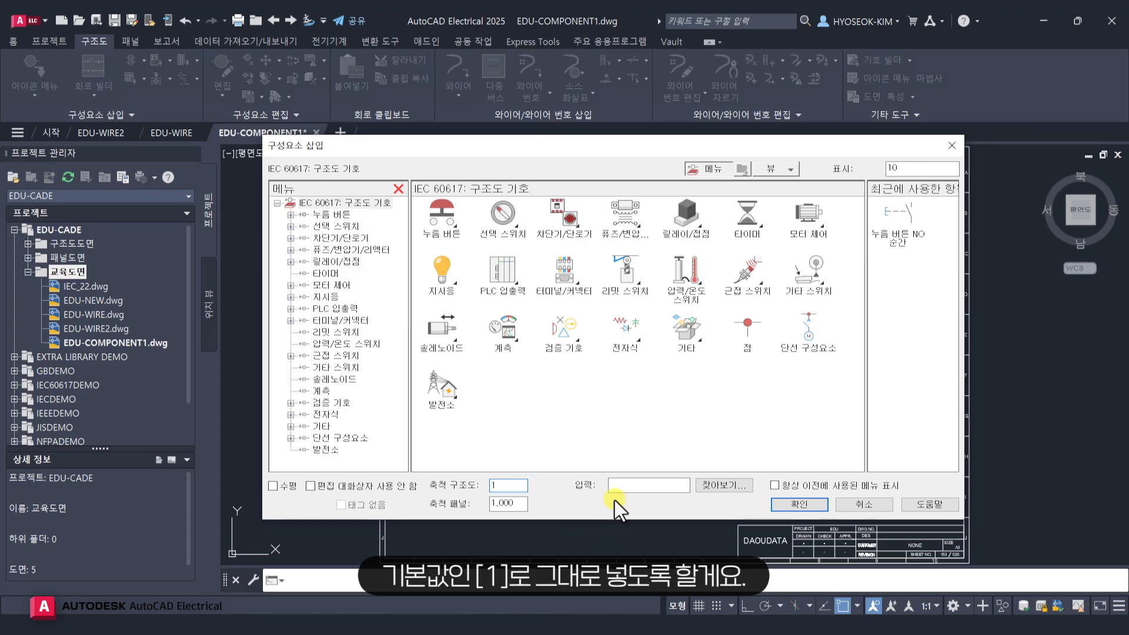
{"action": "left_click", "coordinate": [655, 441]}
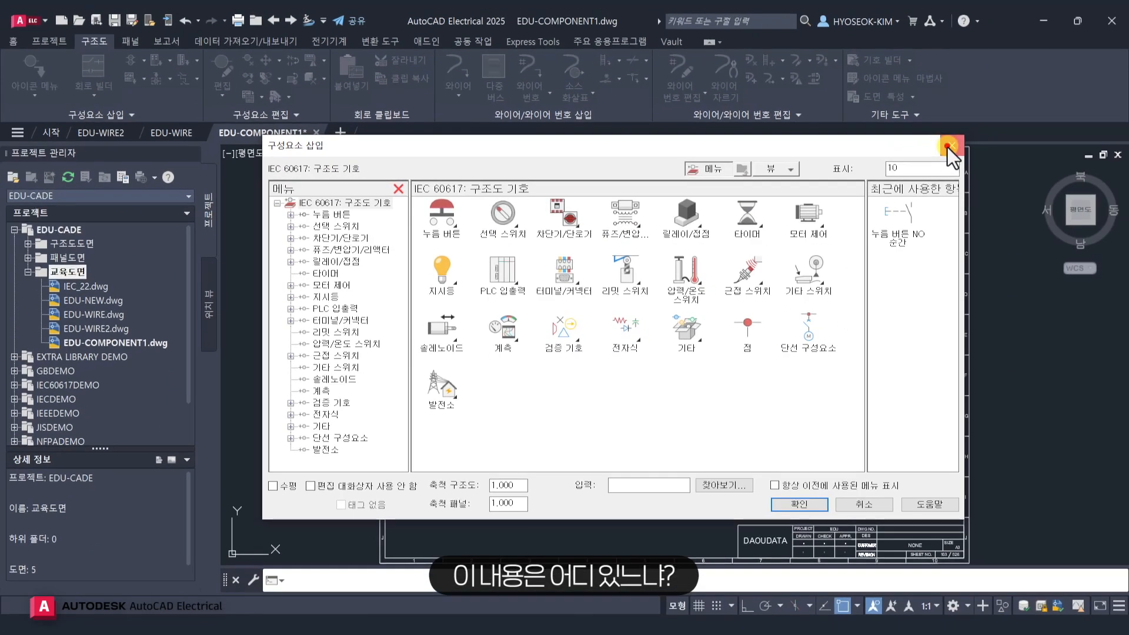
{"action": "left_click", "coordinate": [964, 143]}
Open the project properties of EDU-CADE at the library and icon menu path settings.
{"action": "left_click", "coordinate": [56, 229]}
{"action": "right_click", "coordinate": [56, 227]}
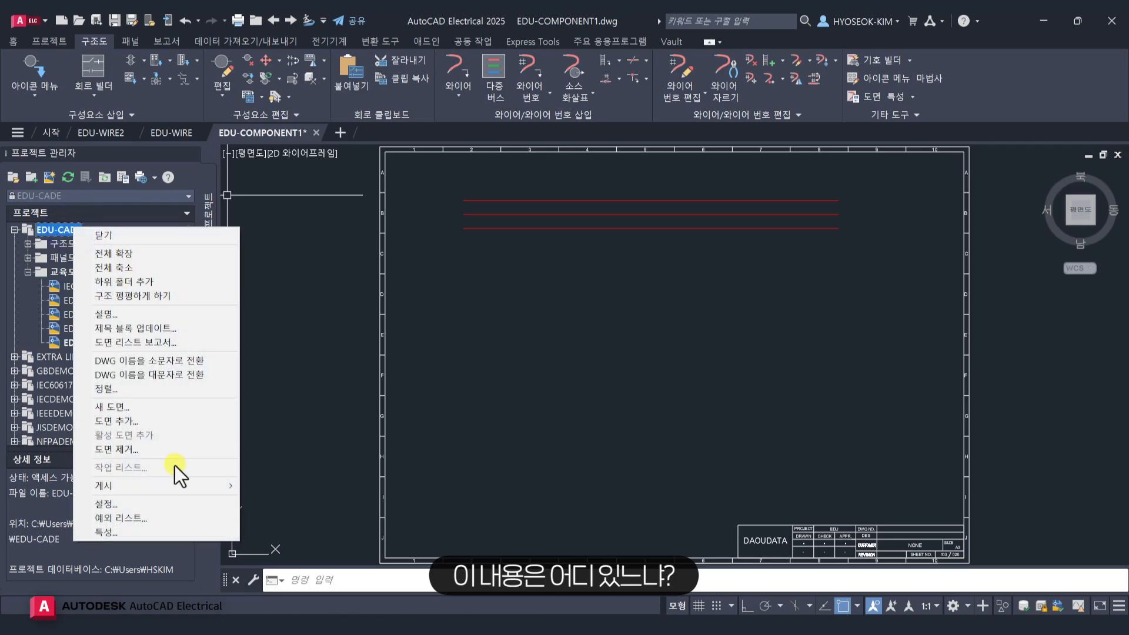
{"action": "left_click", "coordinate": [152, 532]}
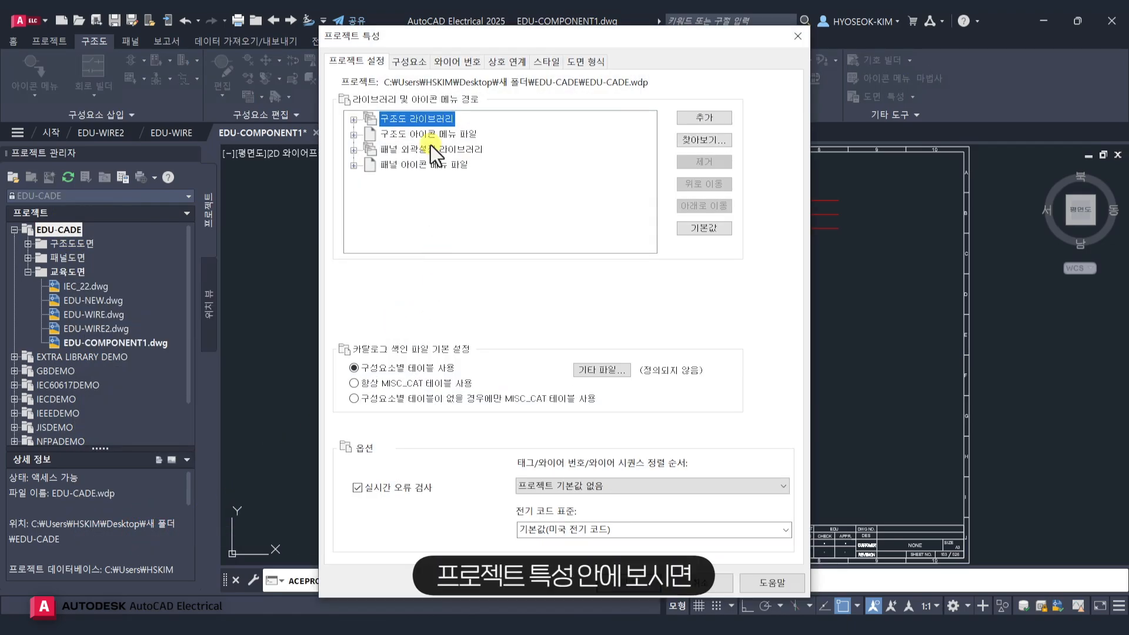
Examine the schematic library paths and the schematic icon menu file in the project properties, and close the dialog.
{"action": "left_click_drag", "start_coordinate": [423, 40], "coordinate": [413, 30]}
{"action": "left_click", "coordinate": [343, 110]}
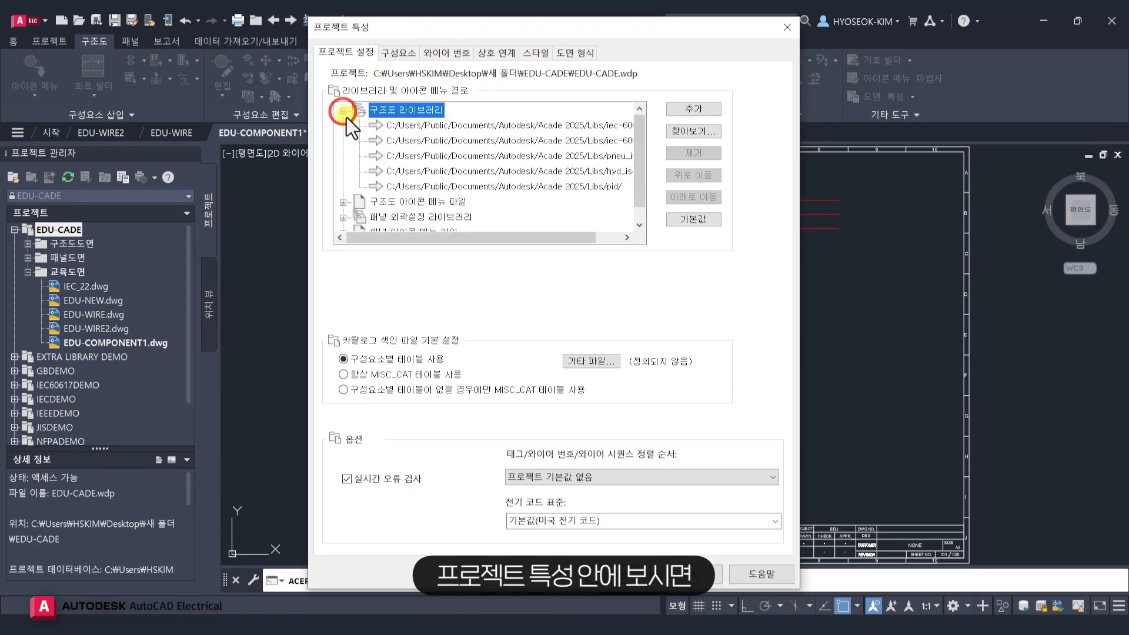
{"action": "left_click", "coordinate": [344, 202]}
{"action": "left_click", "coordinate": [418, 203]}
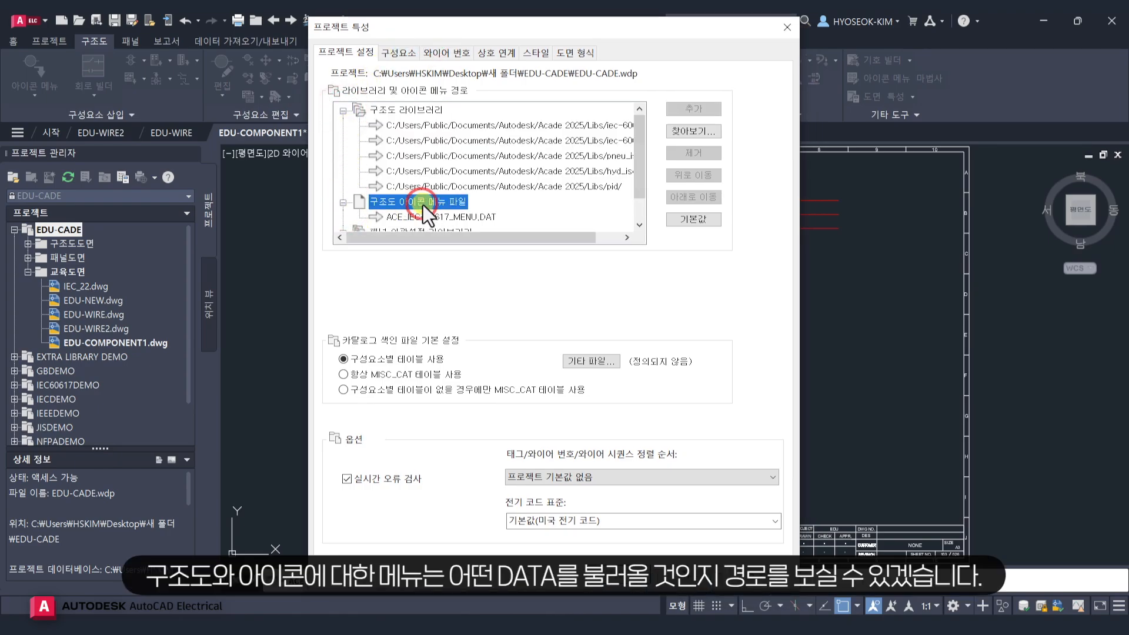
{"action": "left_click", "coordinate": [457, 218]}
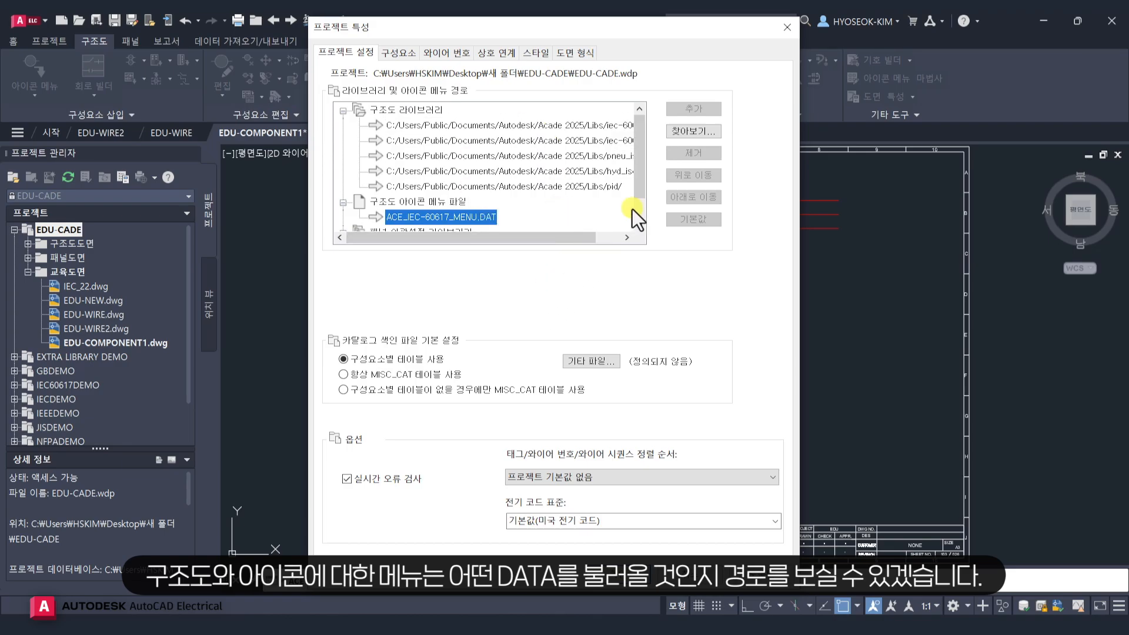
{"action": "left_click", "coordinate": [781, 33]}
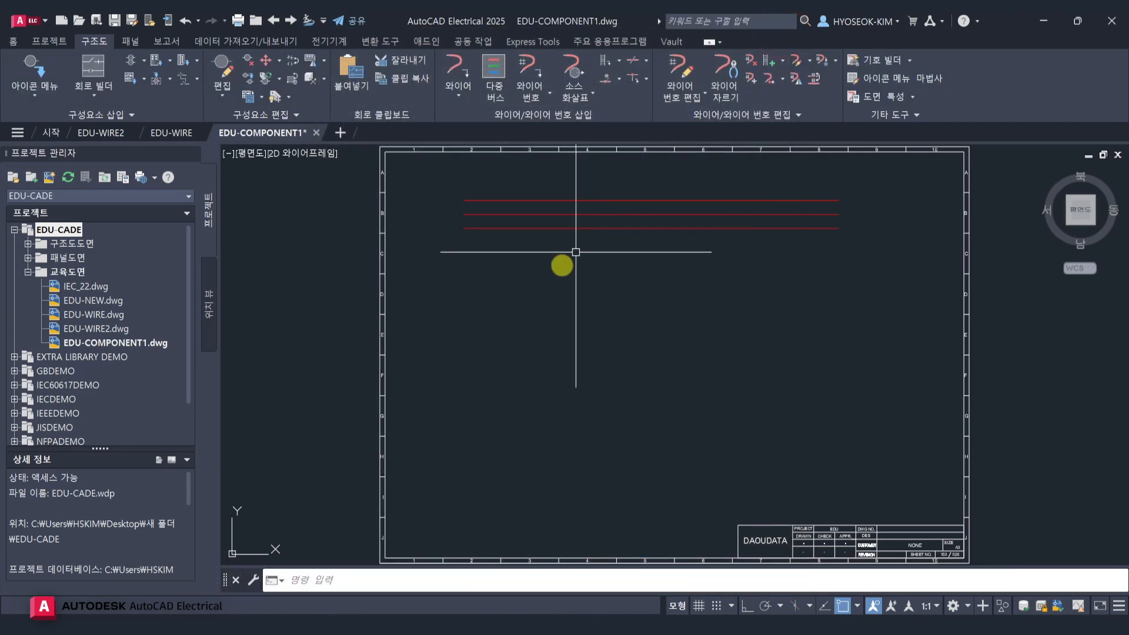
Insert a normally open momentary push button (누름 버튼 NO) near the start of the uppermost bus wire, accepting the default component data.
{"action": "left_click", "coordinate": [33, 70]}
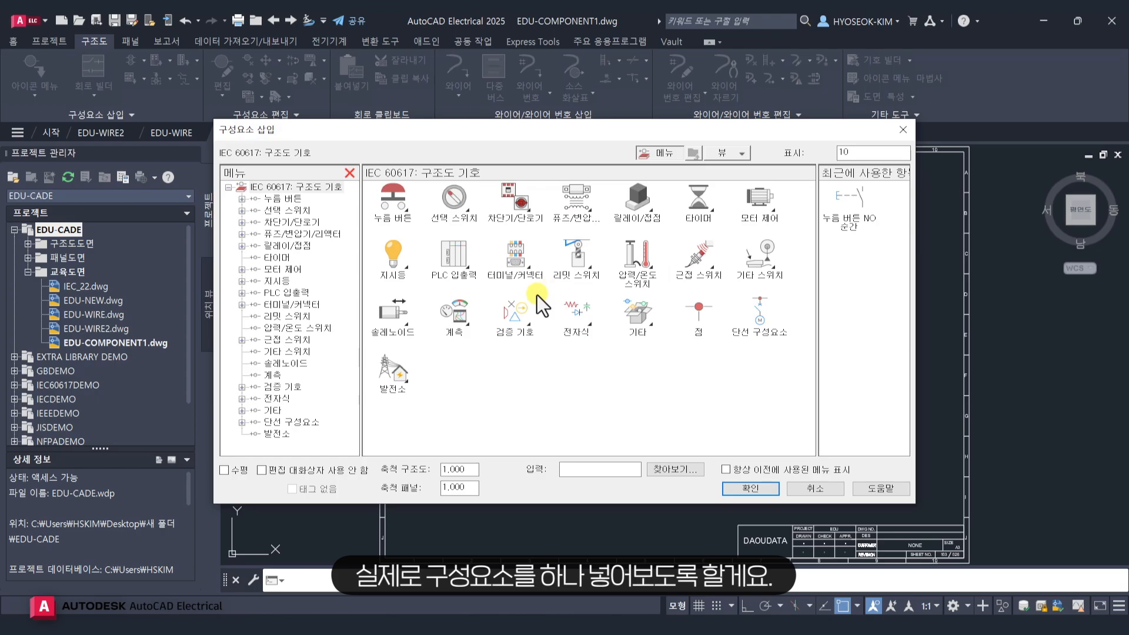
{"action": "left_click", "coordinate": [400, 210]}
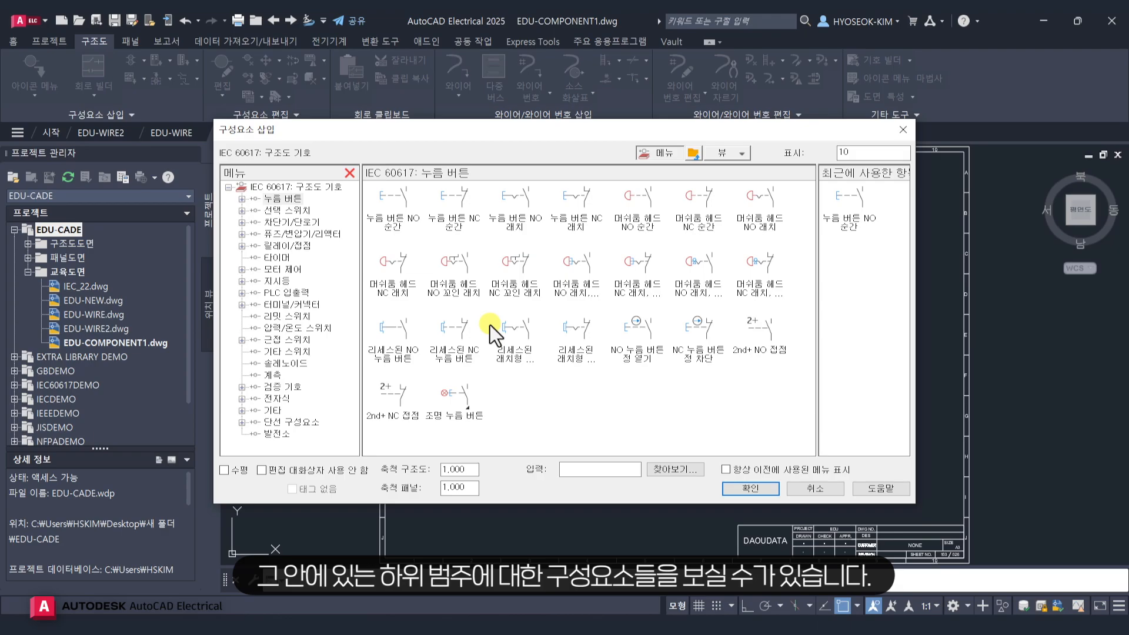
{"action": "left_click", "coordinate": [391, 227]}
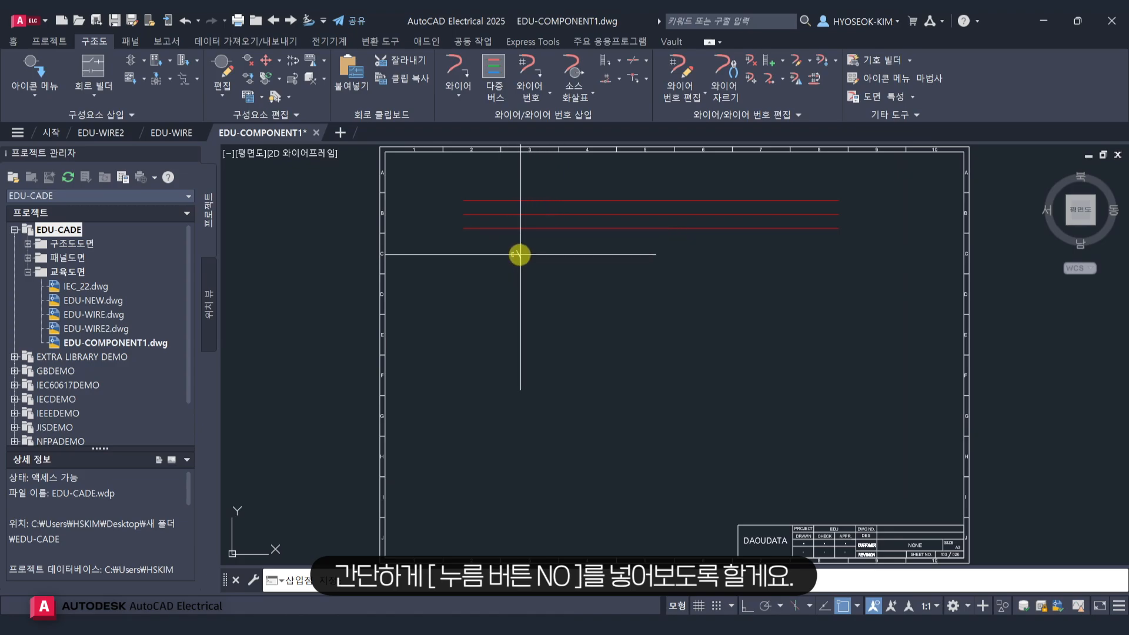
{"action": "scroll", "coordinate": [520, 254], "scroll_direction": "up", "scroll_amount": 2}
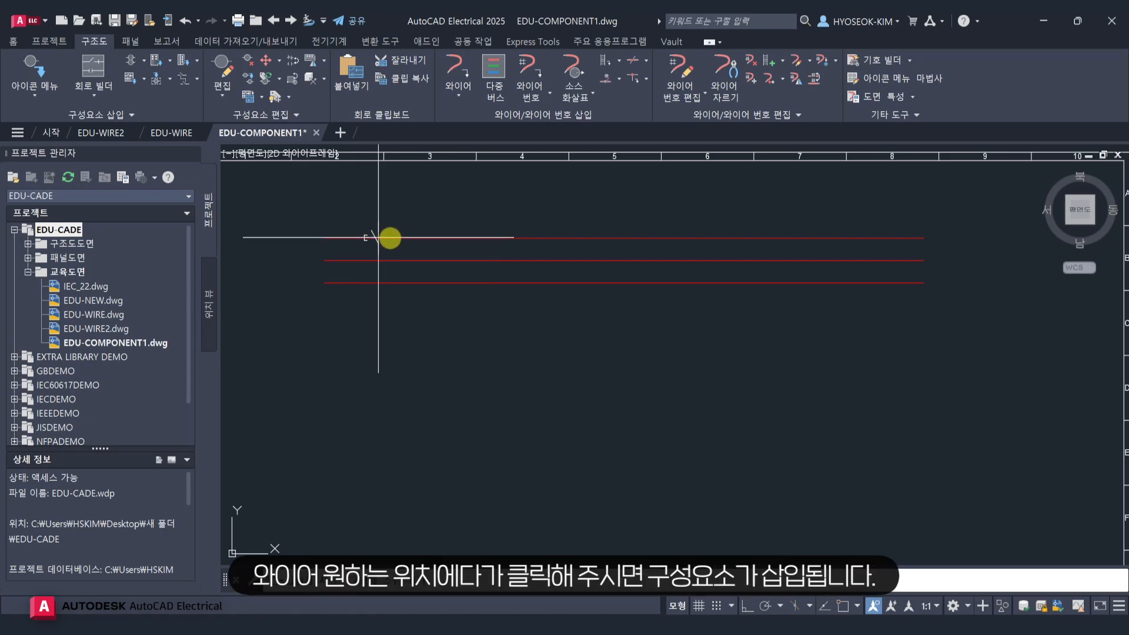
{"action": "left_click", "coordinate": [477, 238]}
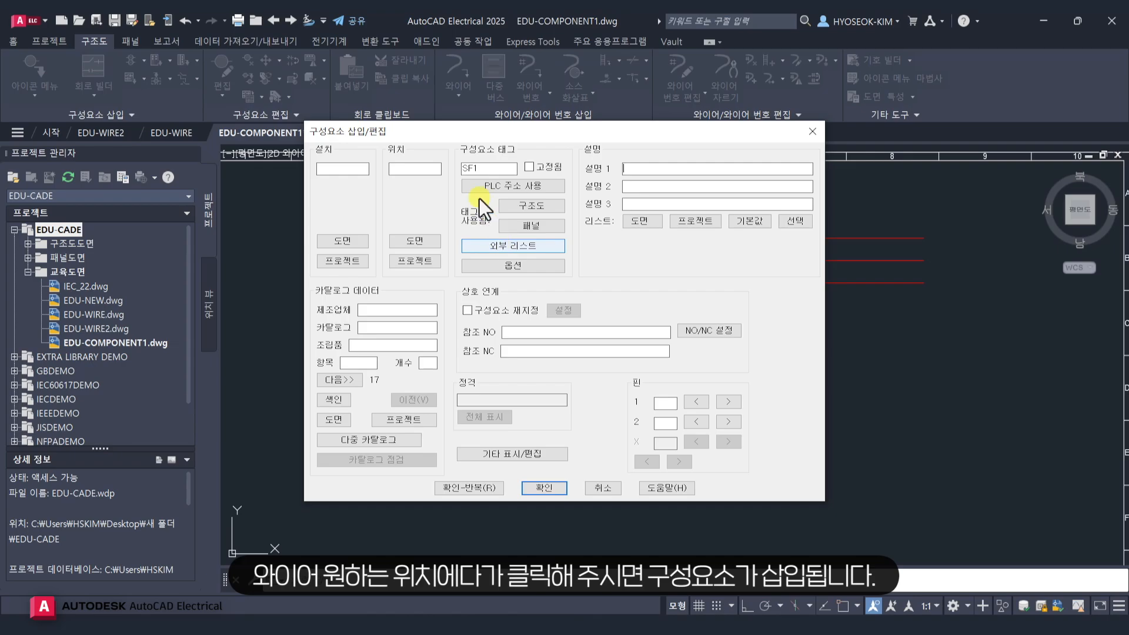
{"action": "left_click_drag", "start_coordinate": [453, 133], "coordinate": [651, 101]}
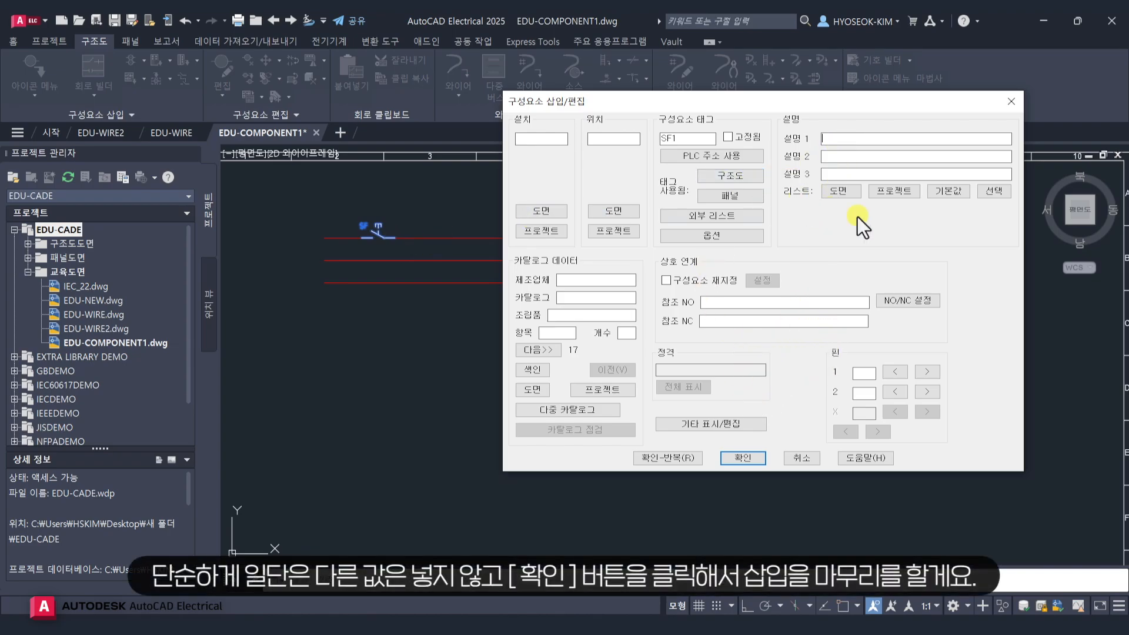
{"action": "left_click", "coordinate": [735, 461]}
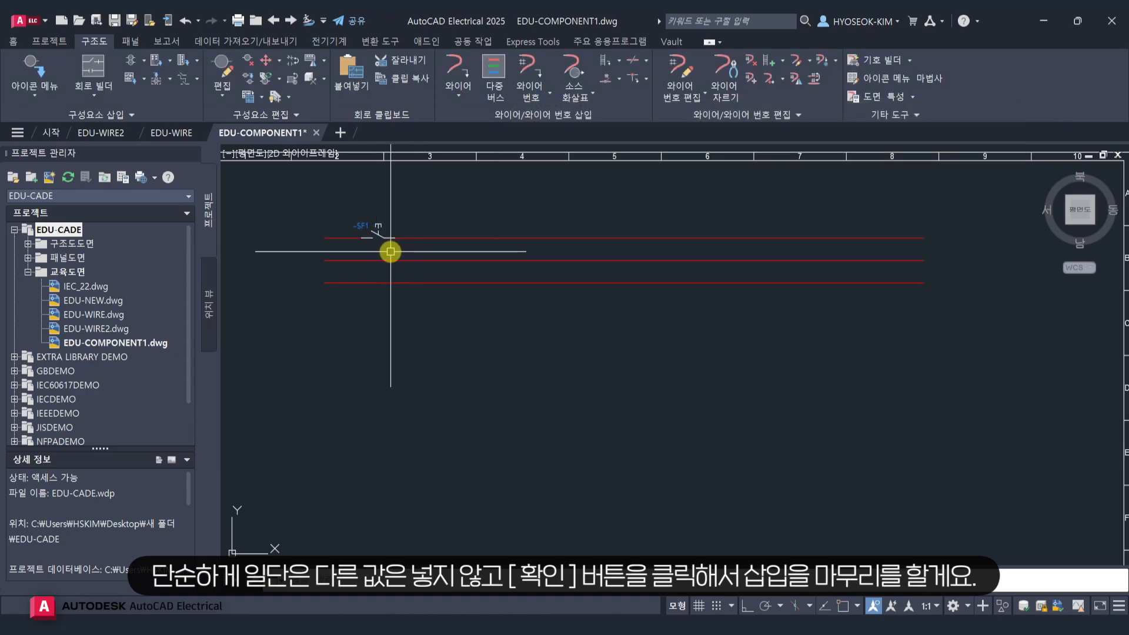
Examine the block name and properties of the push button inserted on the uppermost bus wire, and deselect it.
{"action": "scroll", "coordinate": [386, 253], "scroll_direction": "up", "scroll_amount": 5}
{"action": "middle_click_drag", "start_coordinate": [388, 247], "coordinate": [506, 354]}
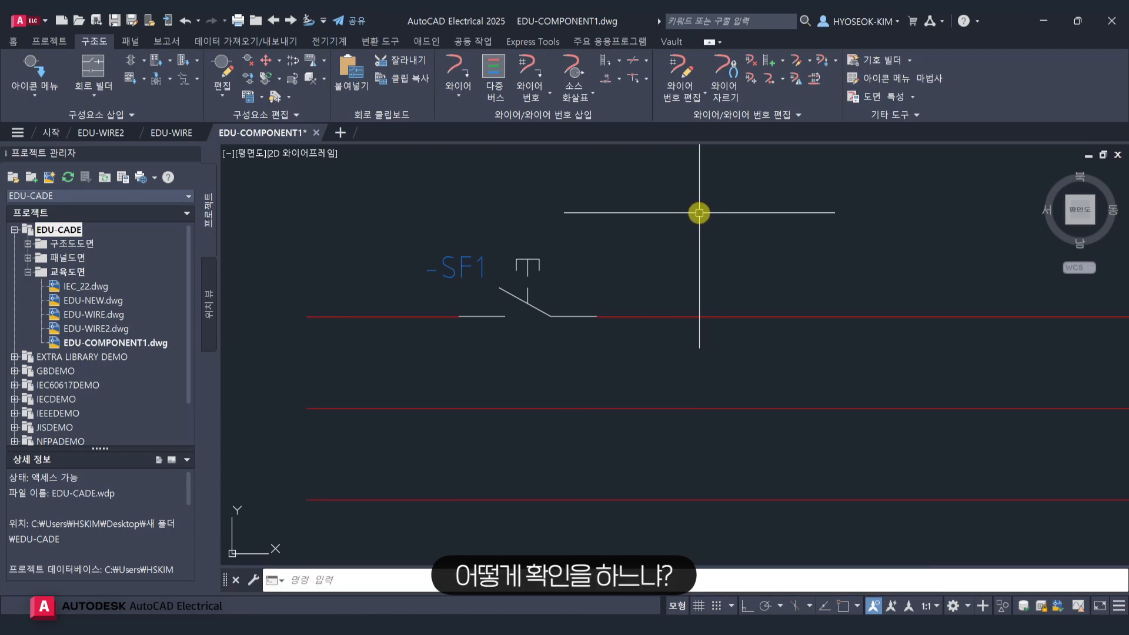
{"action": "key", "text": "ctrl+1"}
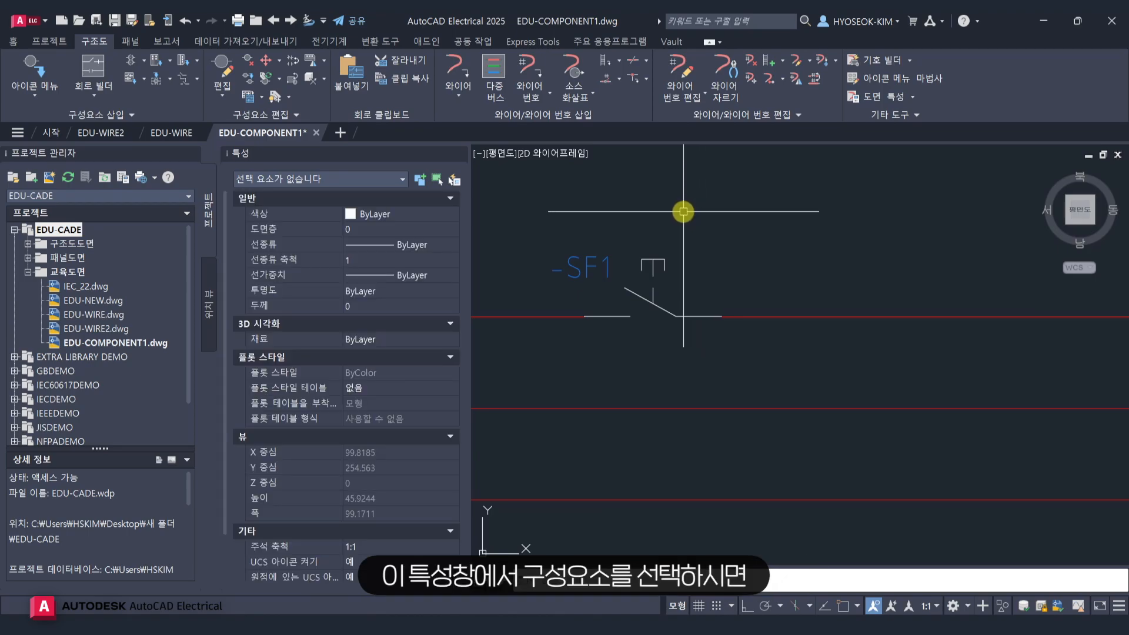
{"action": "left_click", "coordinate": [656, 262]}
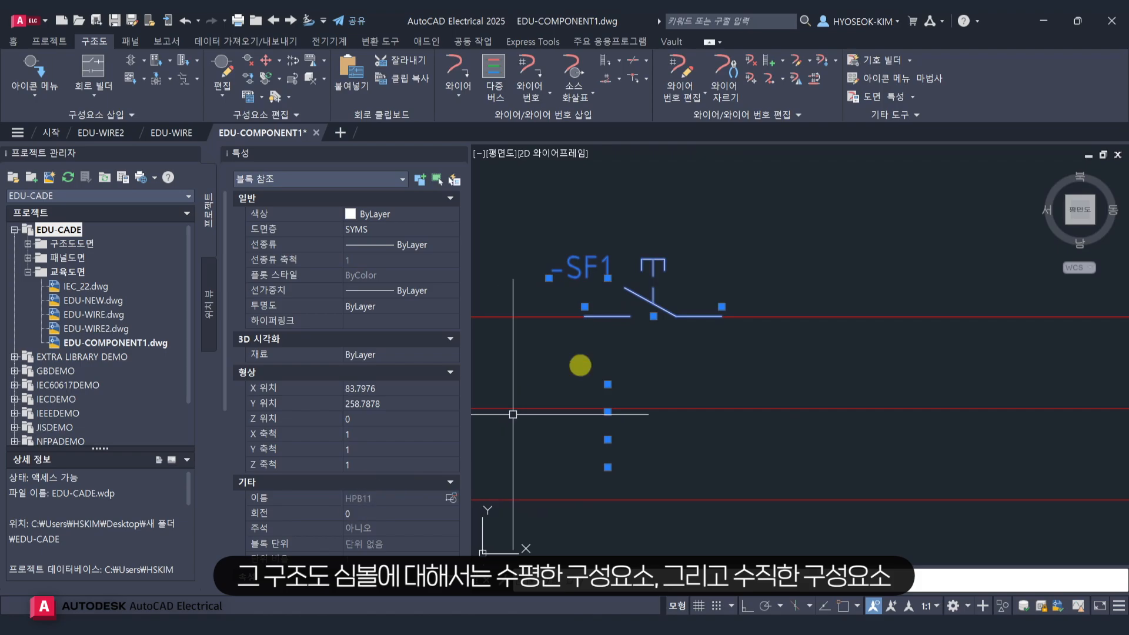
{"action": "scroll", "coordinate": [635, 335], "scroll_direction": "down", "scroll_amount": 2}
{"action": "scroll", "coordinate": [645, 342], "scroll_direction": "down", "scroll_amount": 1}
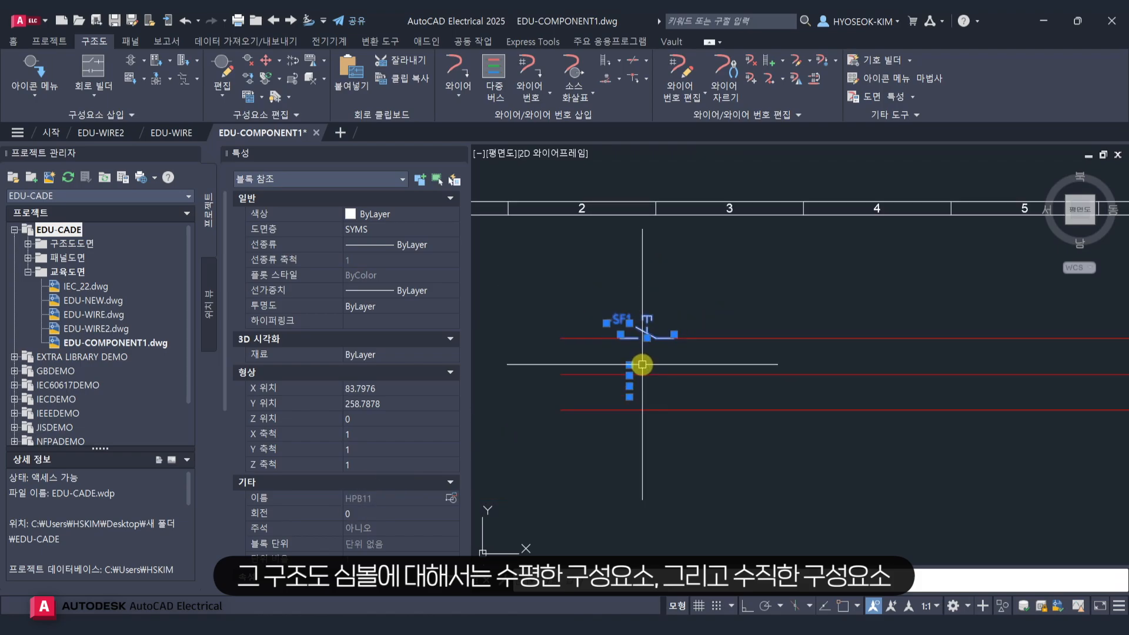
{"action": "key", "text": "Escape"}
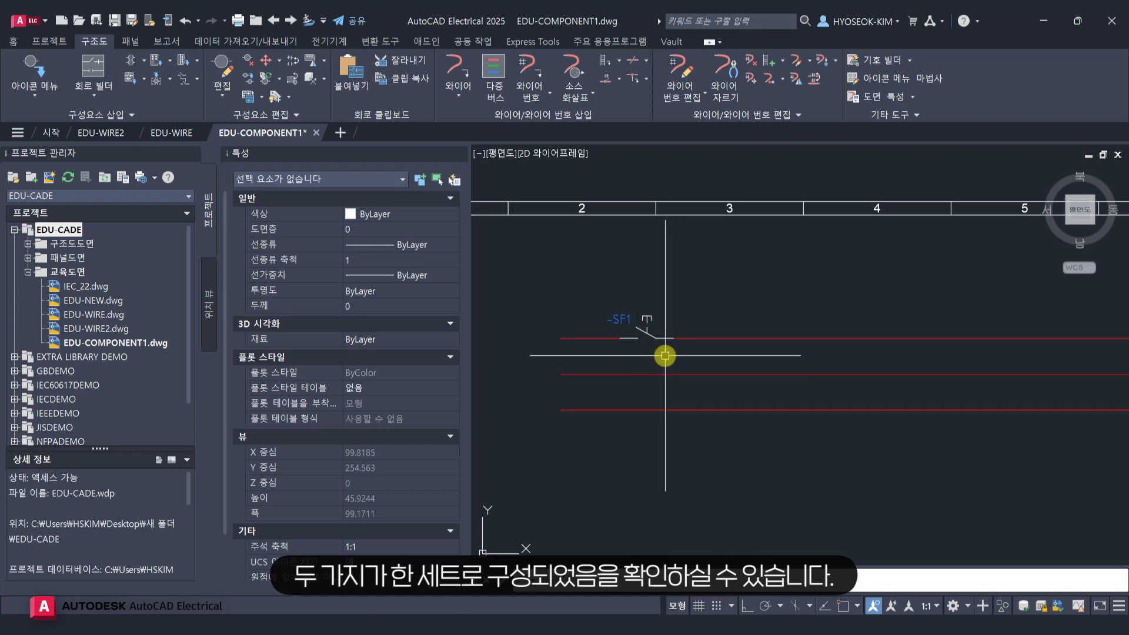
Insert a vertical normally open momentary push button in the empty area below the bus wires, accepting the default component data.
{"action": "scroll", "coordinate": [639, 362], "scroll_direction": "down", "scroll_amount": 2}
{"action": "mouse_move", "coordinate": [639, 363]}
{"action": "middle_mouse_down"}
{"action": "mouse_move", "coordinate": [651, 371]}
{"action": "mouse_move", "coordinate": [751, 272]}
{"action": "middle_mouse_up"}
{"action": "left_click", "coordinate": [46, 74]}
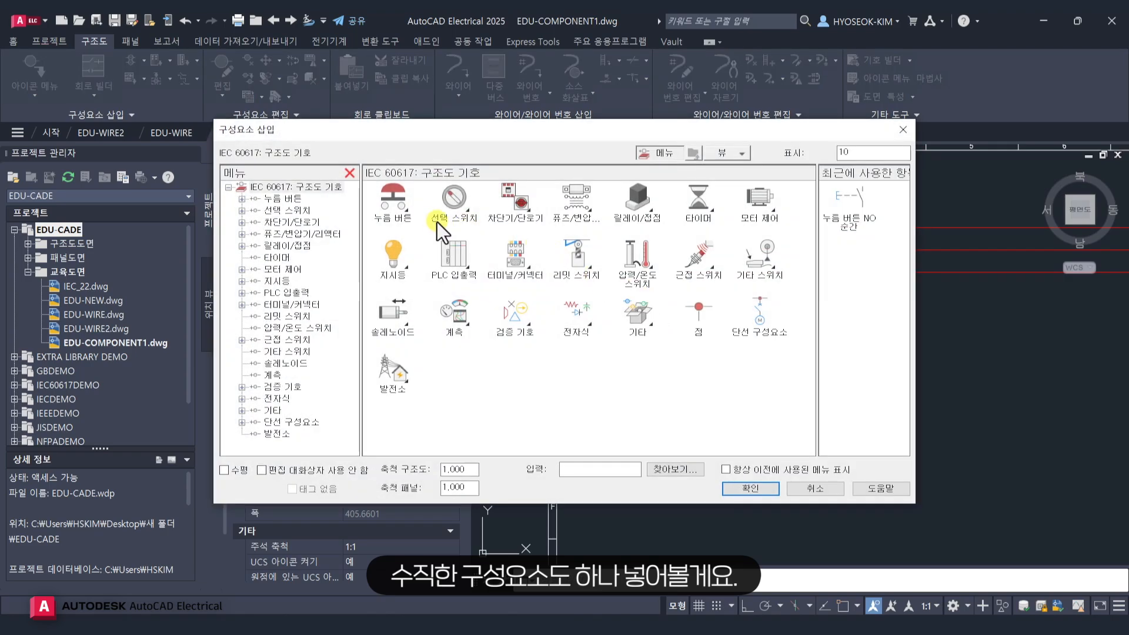
{"action": "left_click", "coordinate": [850, 203]}
{"action": "left_click", "coordinate": [682, 356]}
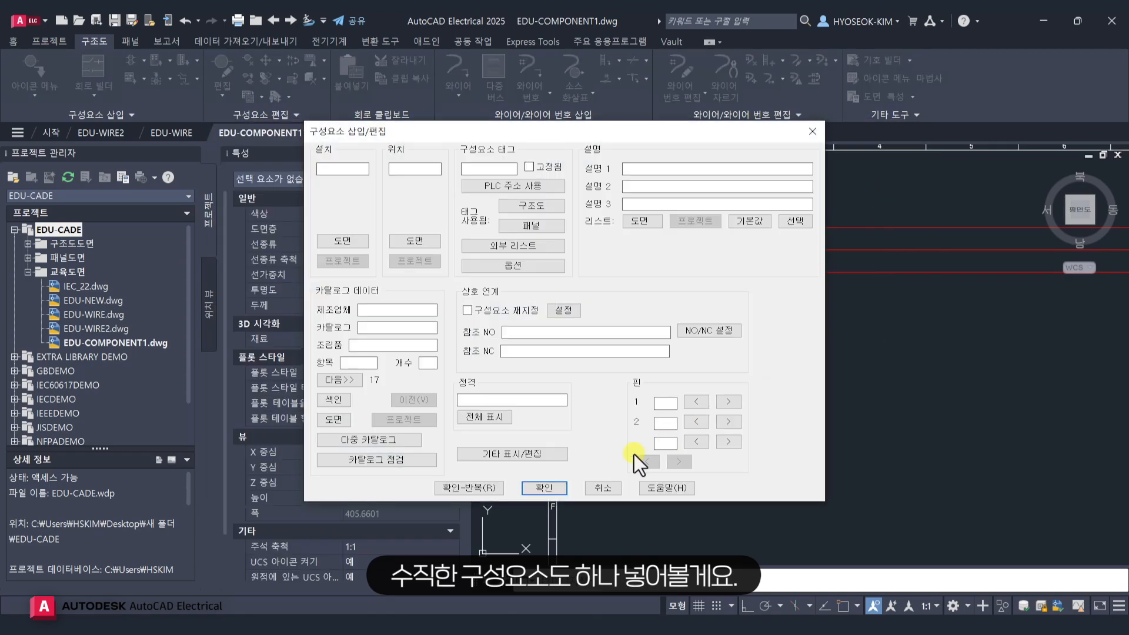
{"action": "left_click", "coordinate": [539, 486]}
{"action": "left_click", "coordinate": [666, 363]}
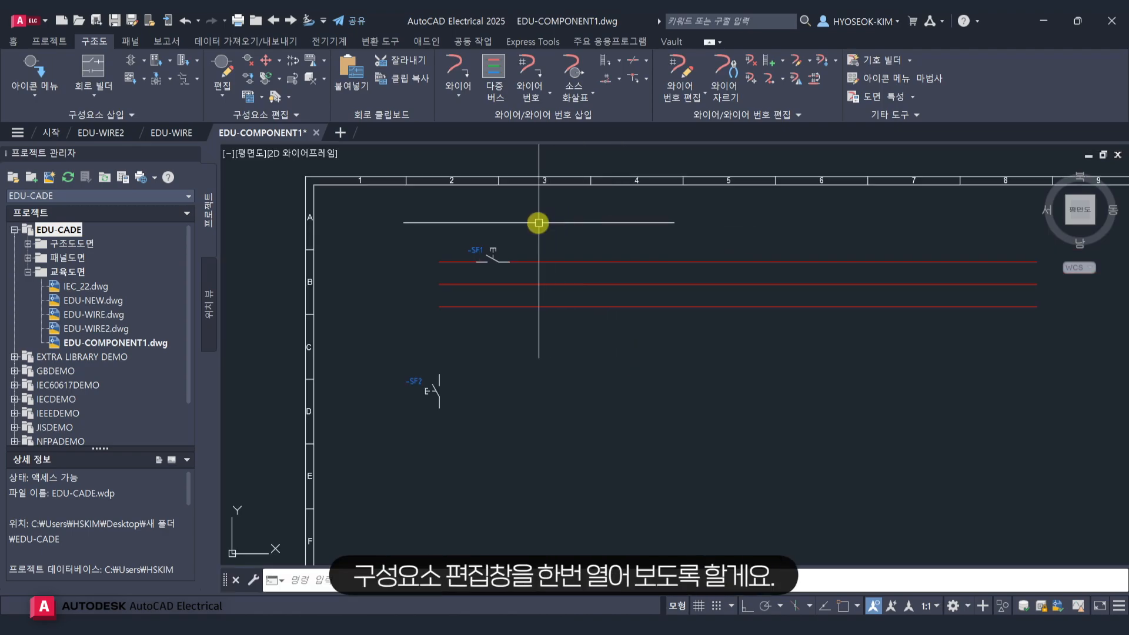
Select the horizontal push button on the uppermost wire, open its component editing dialog, and close it without changes.
{"action": "left_click", "coordinate": [493, 253]}
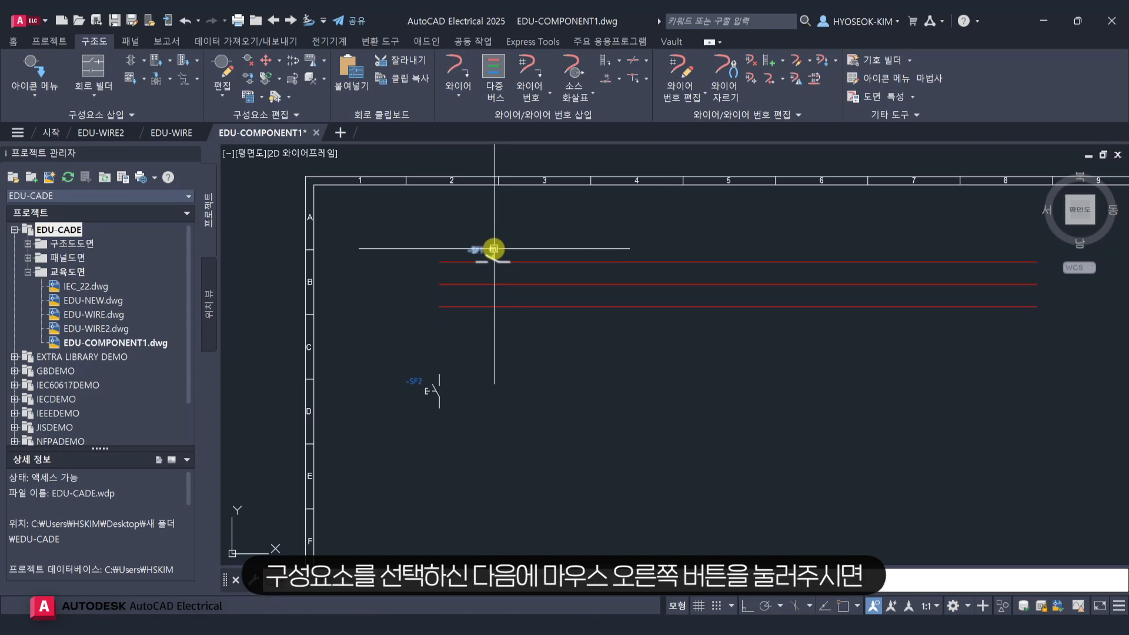
{"action": "right_click", "coordinate": [524, 234]}
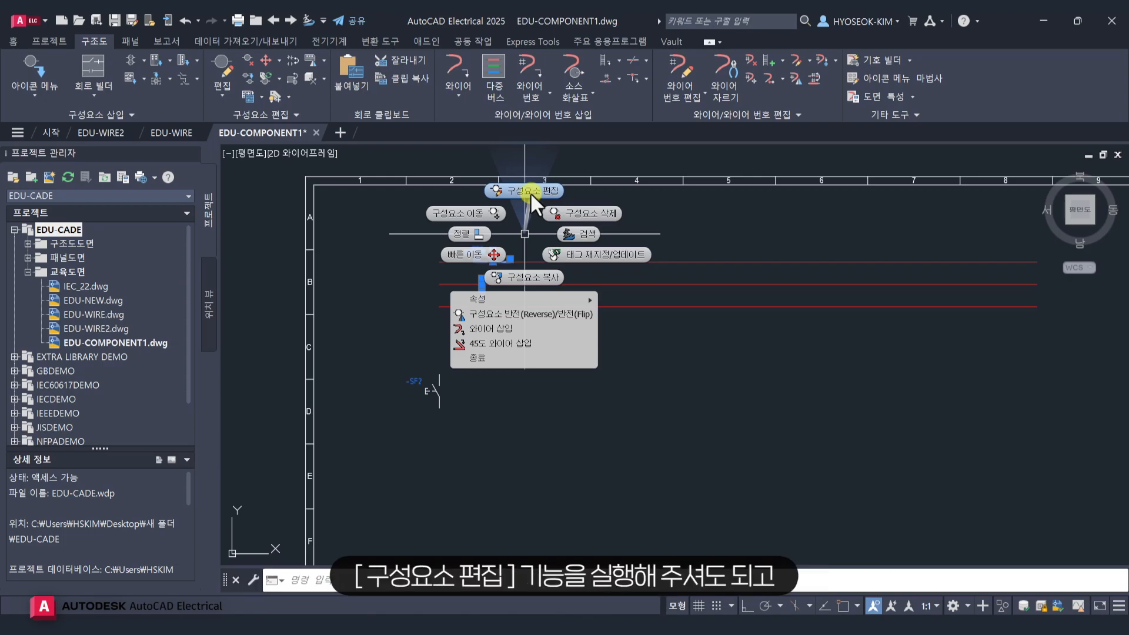
{"action": "left_click", "coordinate": [530, 192]}
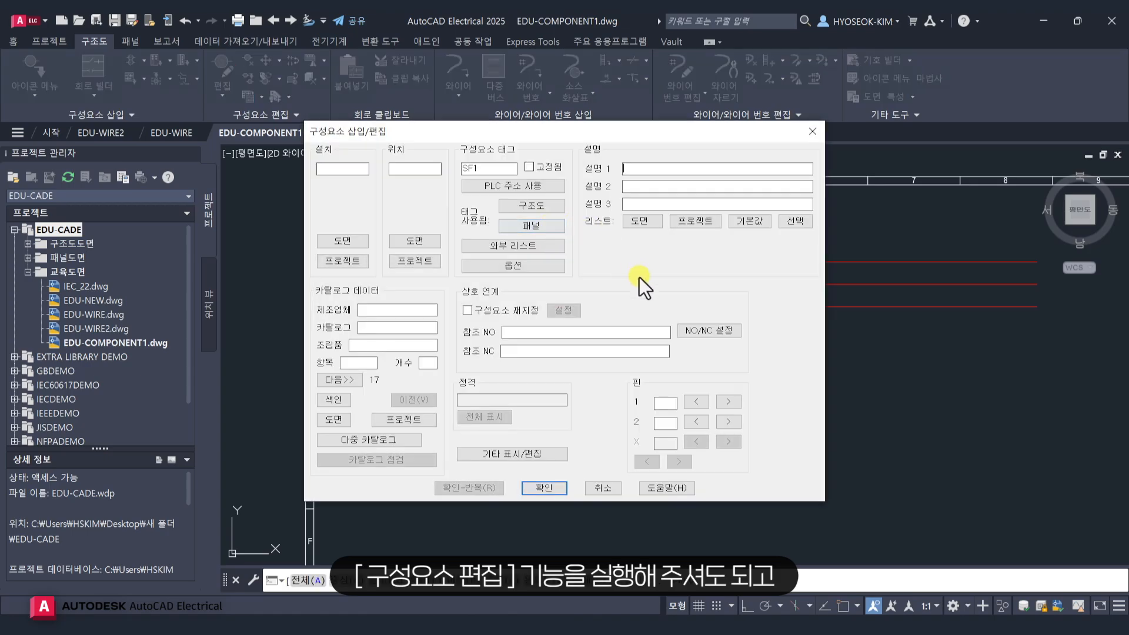
{"action": "left_click", "coordinate": [813, 132]}
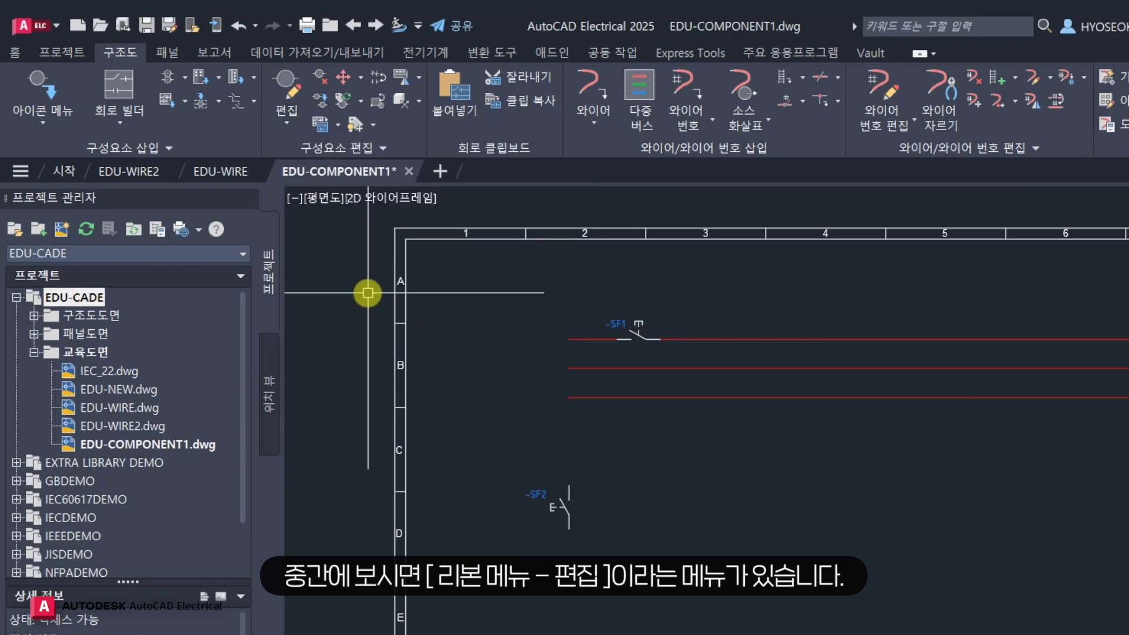
Run the Edit component command on the horizontal push button, examine its installation and location fields, and close the dialog.
{"action": "left_click", "coordinate": [293, 86]}
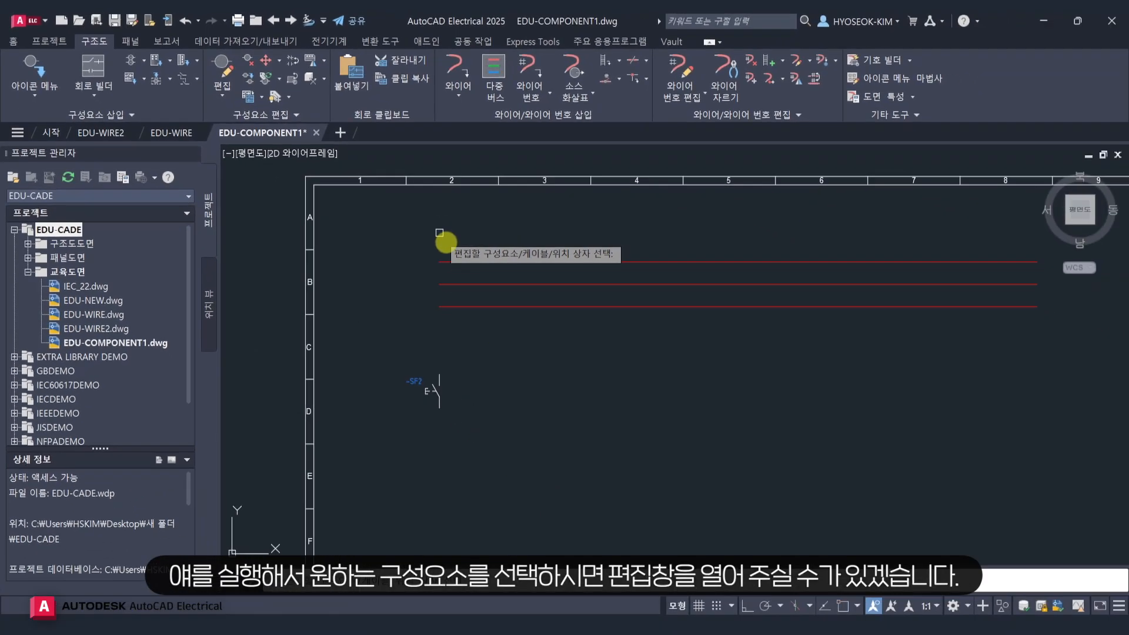
{"action": "left_click", "coordinate": [623, 329]}
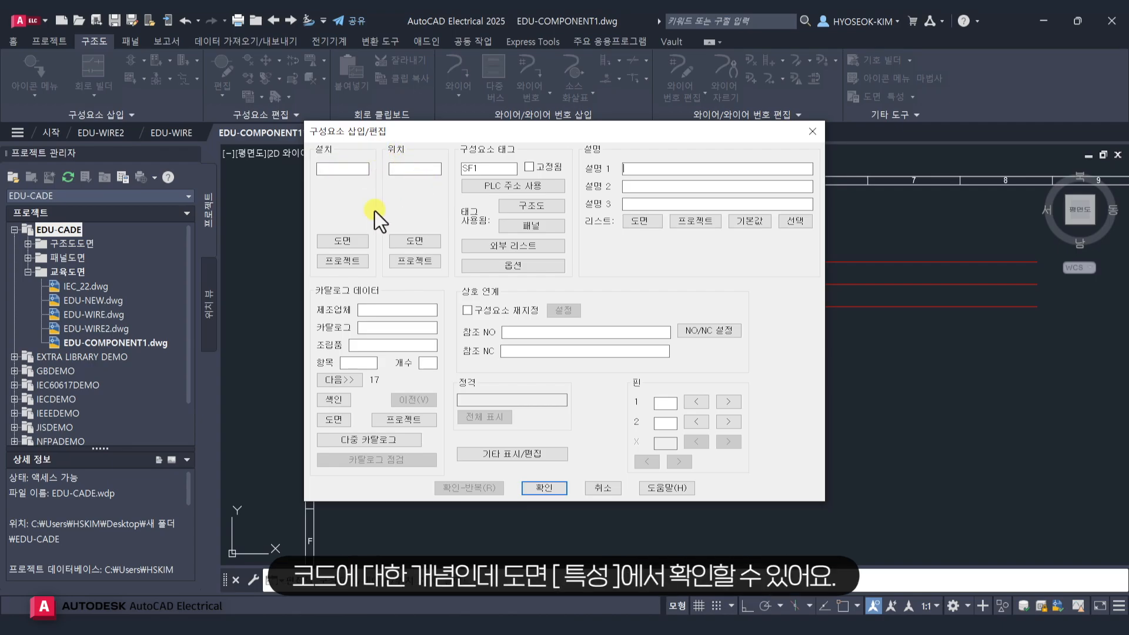
{"action": "left_click", "coordinate": [805, 133]}
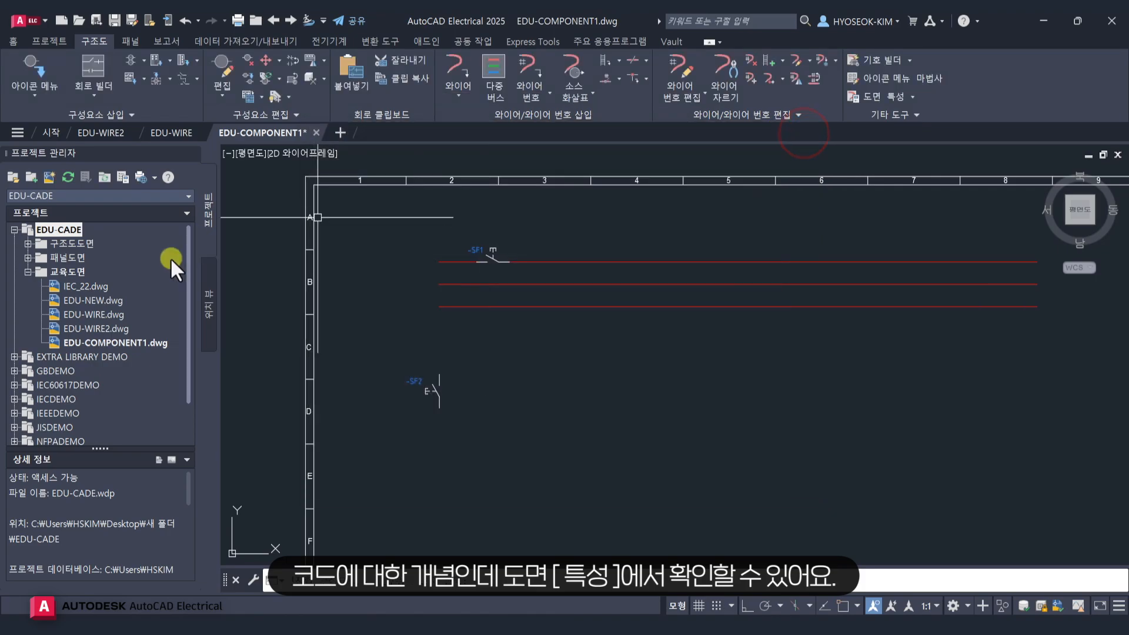
Examine the project, installation and location code fields in the drawing properties of EDU-COMPONENT1.dwg, and close them without changes.
{"action": "left_click", "coordinate": [113, 344]}
{"action": "right_click", "coordinate": [114, 344]}
{"action": "mouse_move", "coordinate": [153, 450]}
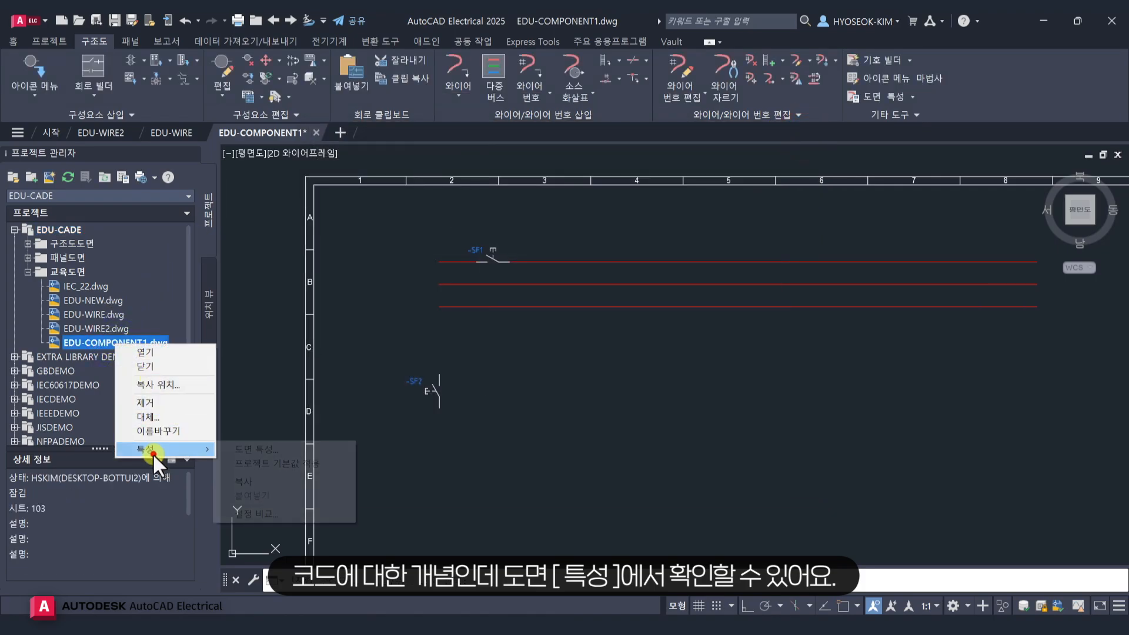
{"action": "left_click", "coordinate": [263, 450]}
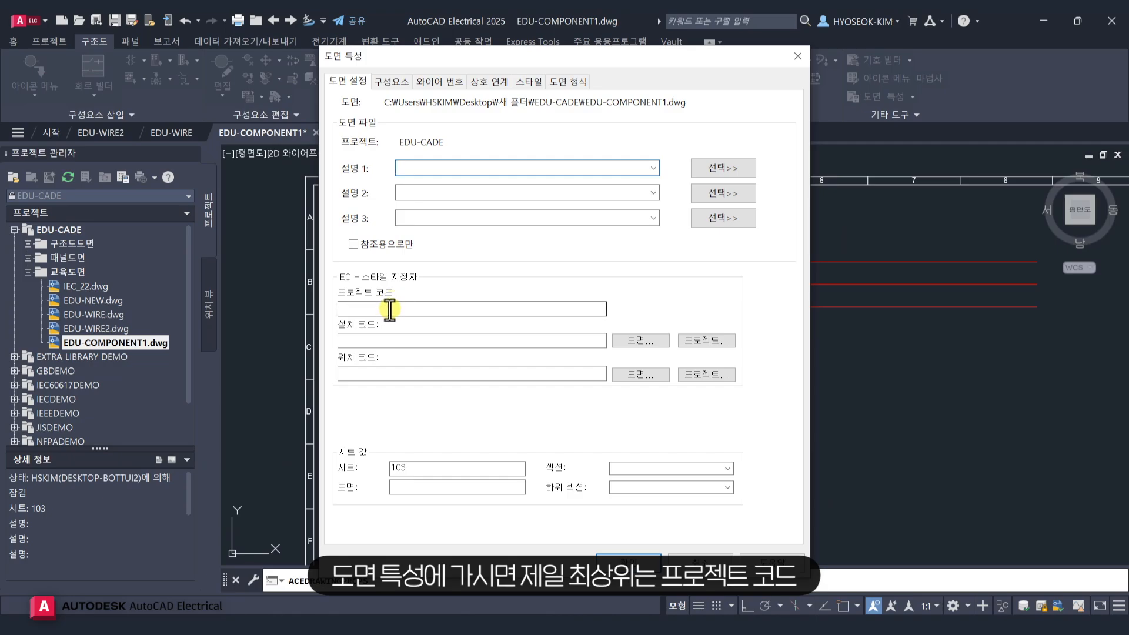
{"action": "left_click", "coordinate": [389, 309]}
{"action": "left_click", "coordinate": [395, 341]}
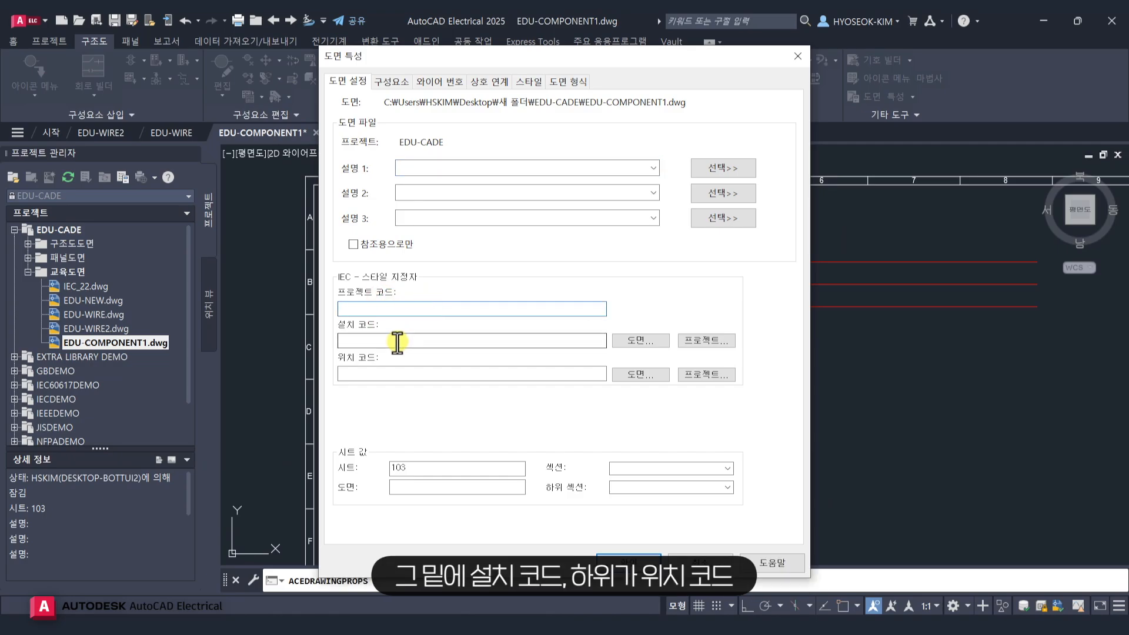
{"action": "left_click", "coordinate": [409, 374]}
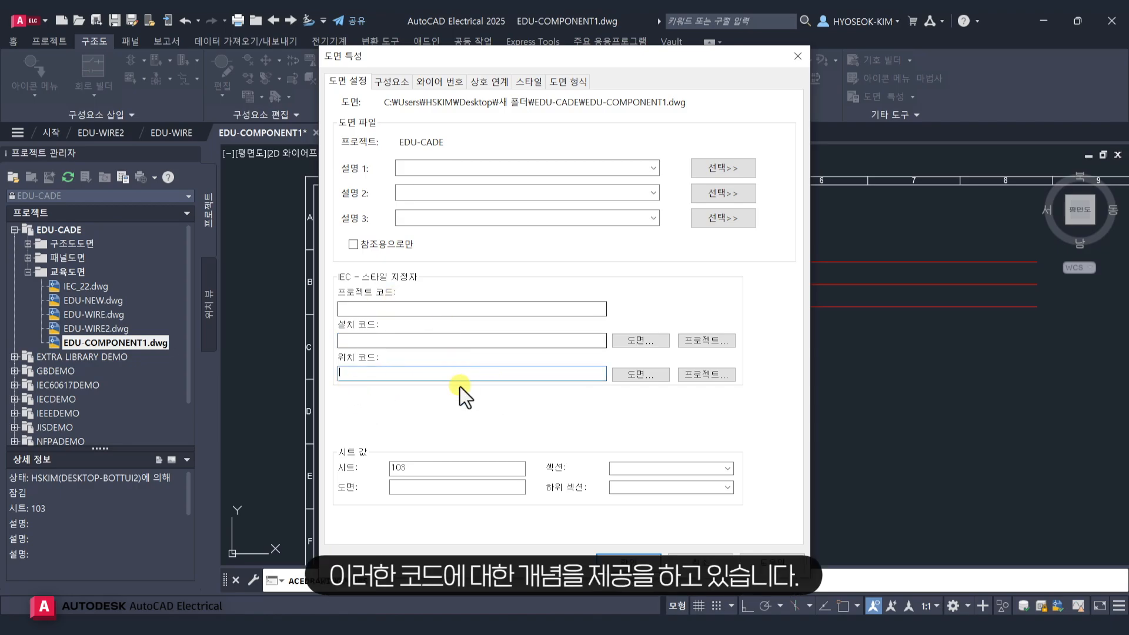
{"action": "left_click", "coordinate": [797, 58]}
Reopen the horizontal push button for editing, inspect its component tag, and close the dialog without changes.
{"action": "left_click", "coordinate": [479, 254]}
{"action": "left_click", "coordinate": [268, 85]}
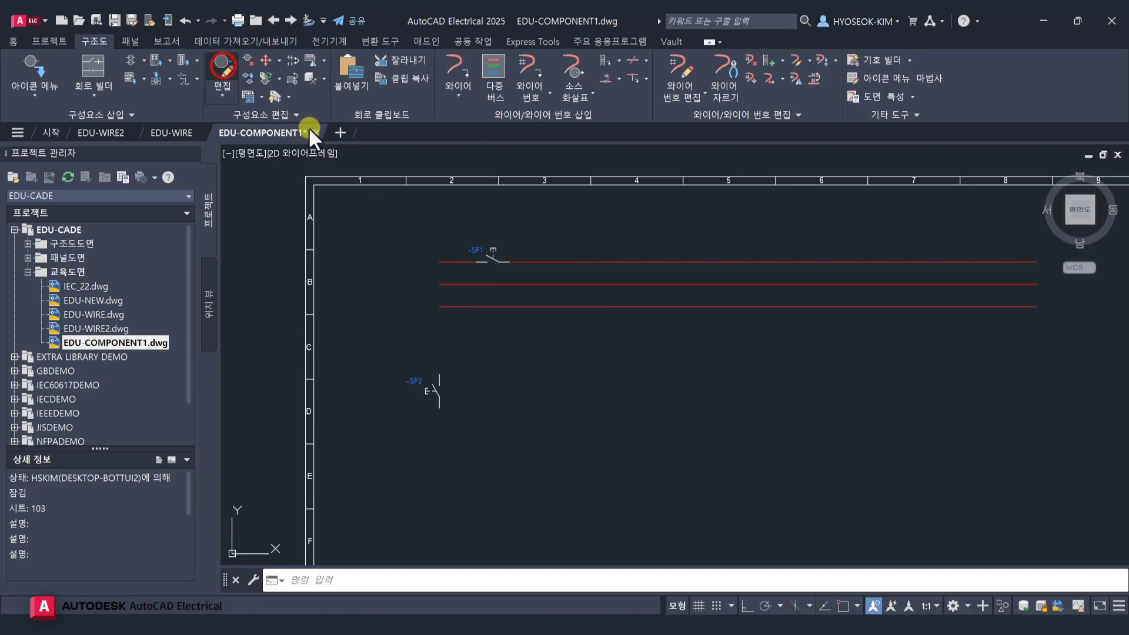
{"action": "left_click", "coordinate": [492, 259]}
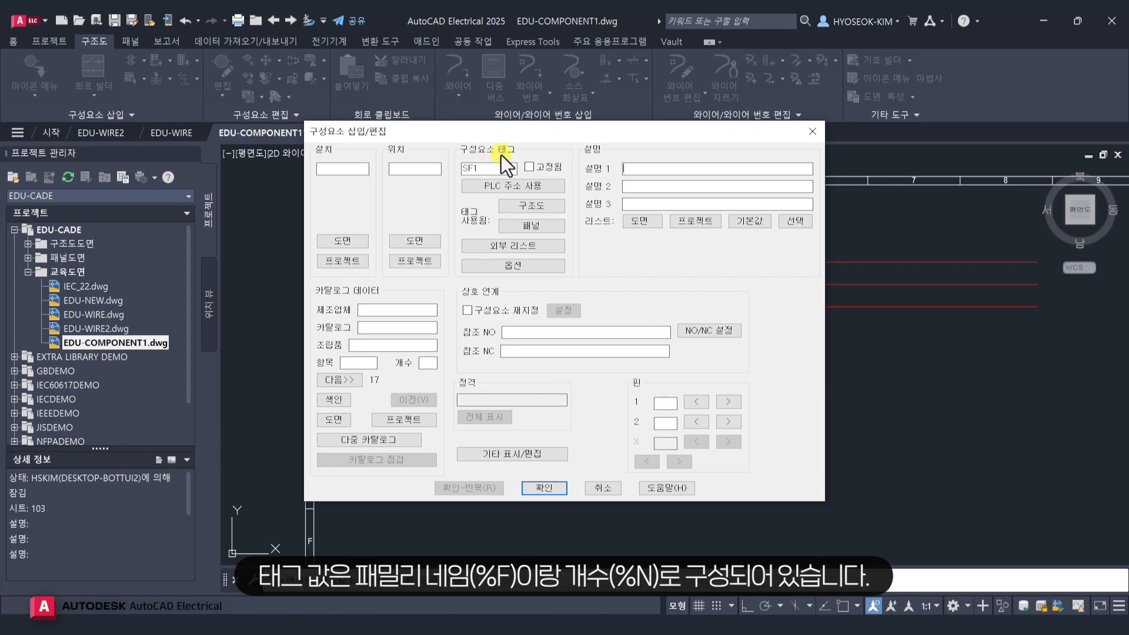
{"action": "double_click", "coordinate": [481, 169]}
{"action": "left_click", "coordinate": [811, 132]}
Examine the component tag format in the drawing properties of EDU-COMPONENT1.dwg.
{"action": "right_click", "coordinate": [112, 338]}
{"action": "mouse_move", "coordinate": [153, 449]}
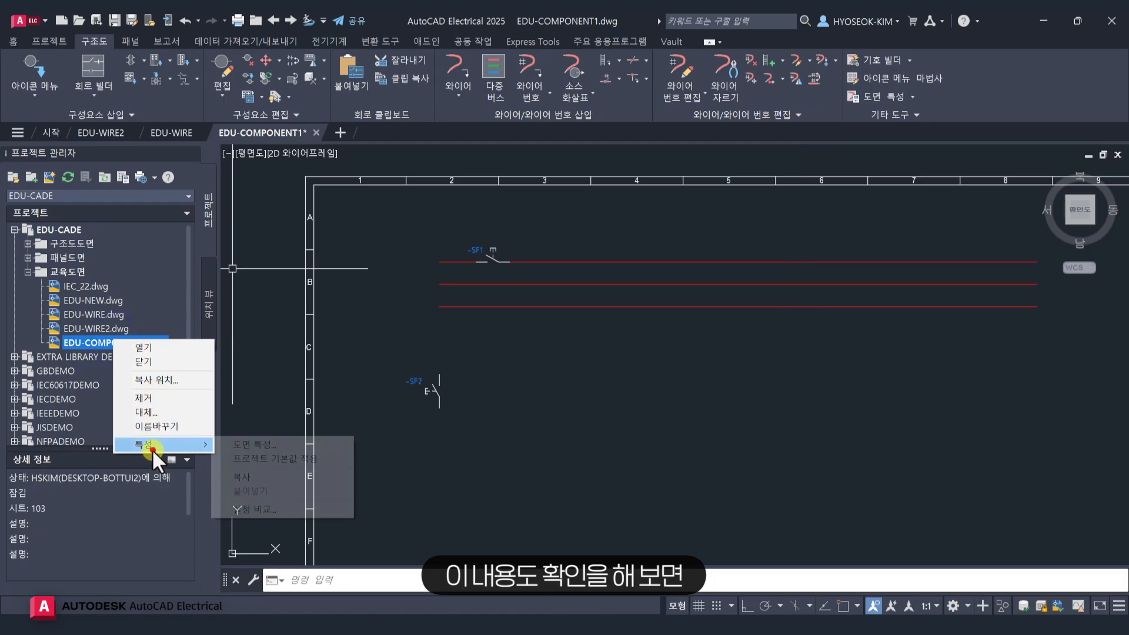
{"action": "left_click", "coordinate": [235, 449]}
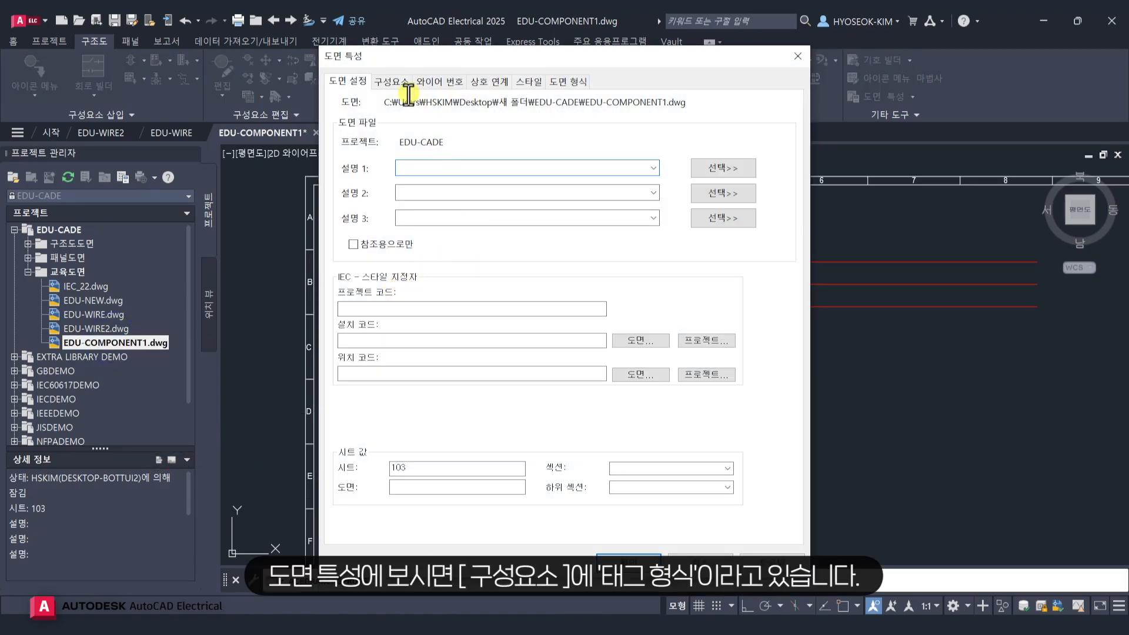
{"action": "left_click", "coordinate": [393, 82]}
{"action": "left_click", "coordinate": [395, 146]}
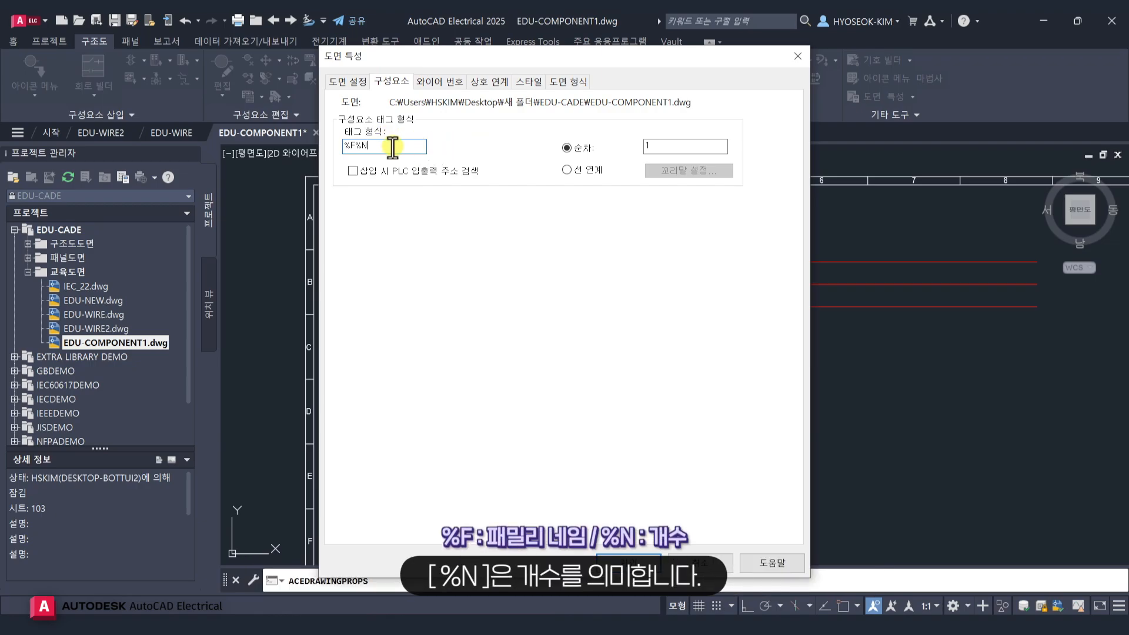
Close the drawing properties and insert another normally open momentary push button on the uppermost wire, beside the existing horizontal one.
{"action": "left_click", "coordinate": [798, 57]}
{"action": "scroll", "coordinate": [585, 259], "scroll_direction": "up", "scroll_amount": 3}
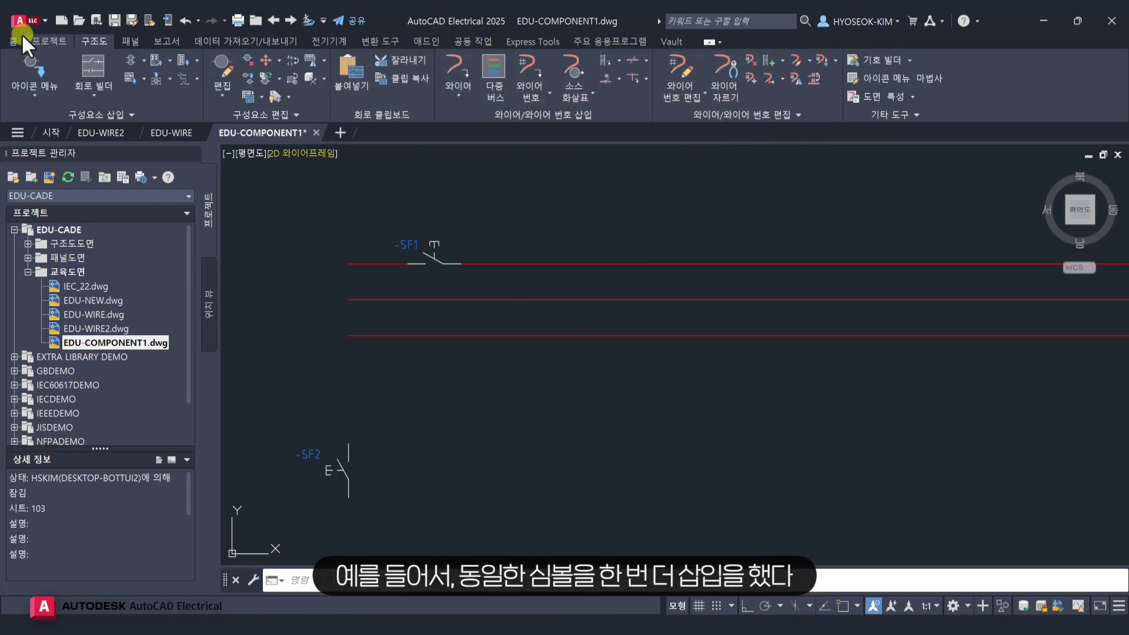
{"action": "left_click", "coordinate": [37, 59]}
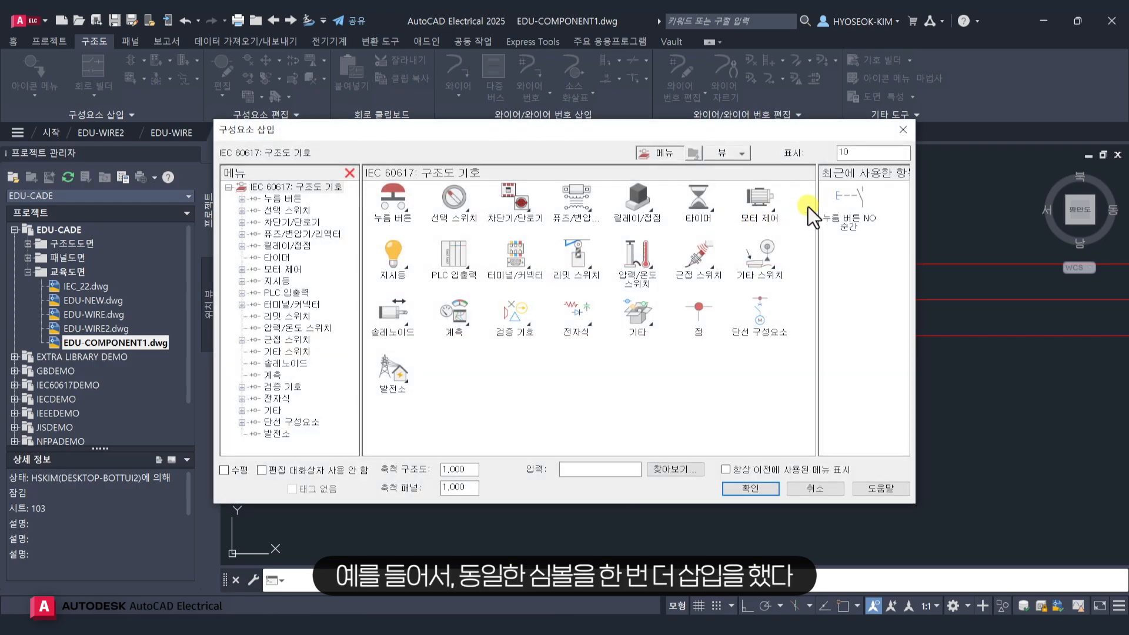
{"action": "left_click", "coordinate": [810, 210]}
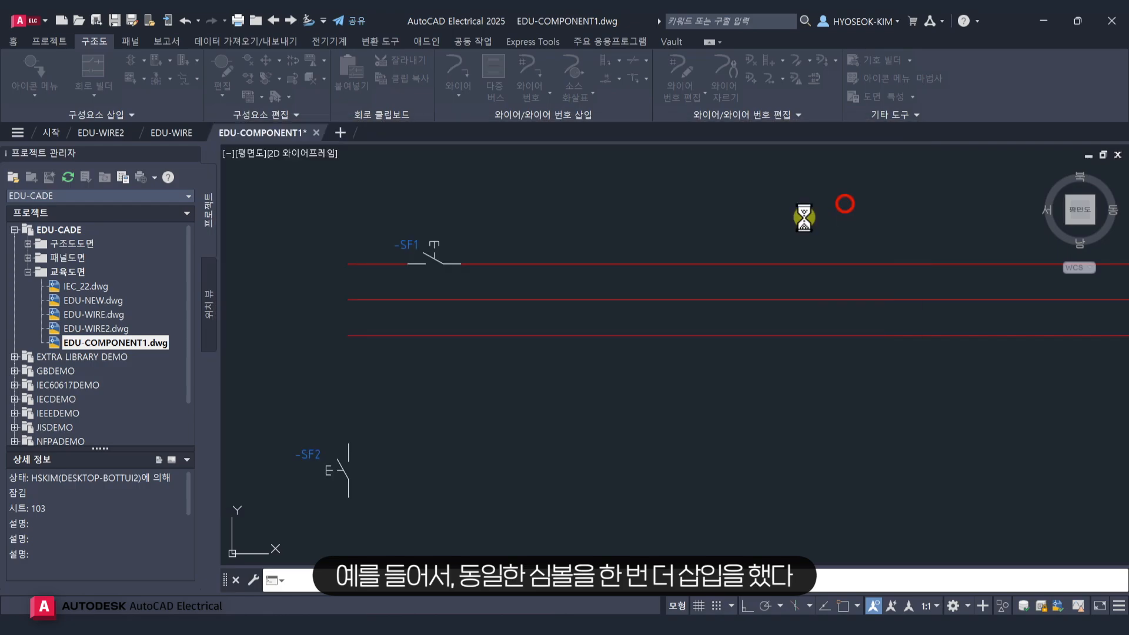
{"action": "left_click", "coordinate": [569, 262]}
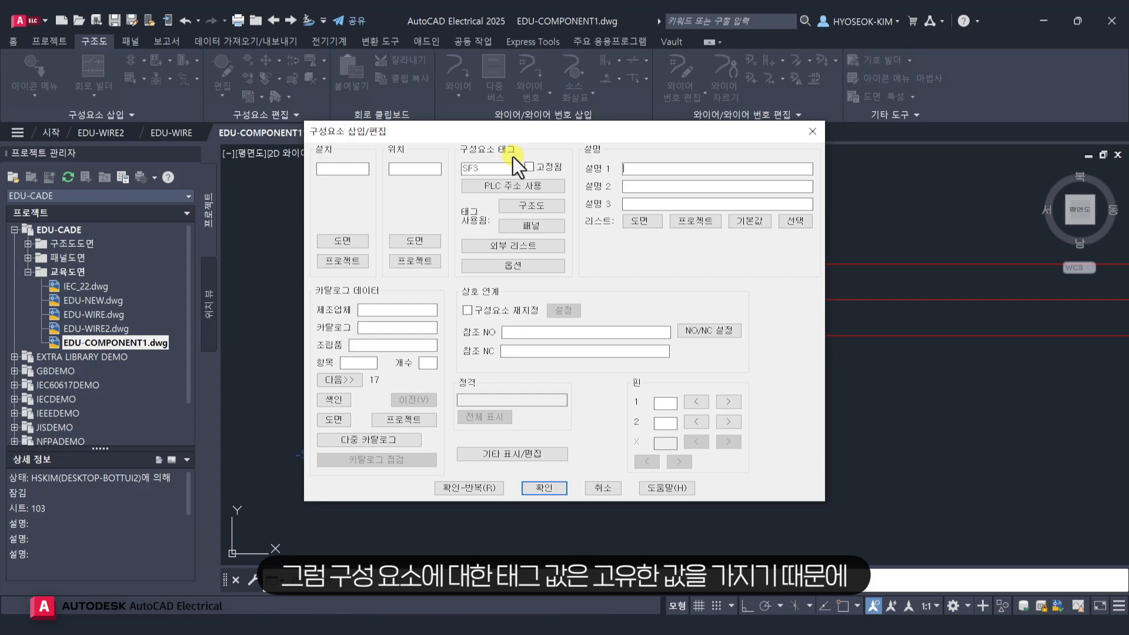
Try to set the new push button's component tag to SF2, and cancel the duplicate tag assignment.
{"action": "left_click", "coordinate": [471, 168]}
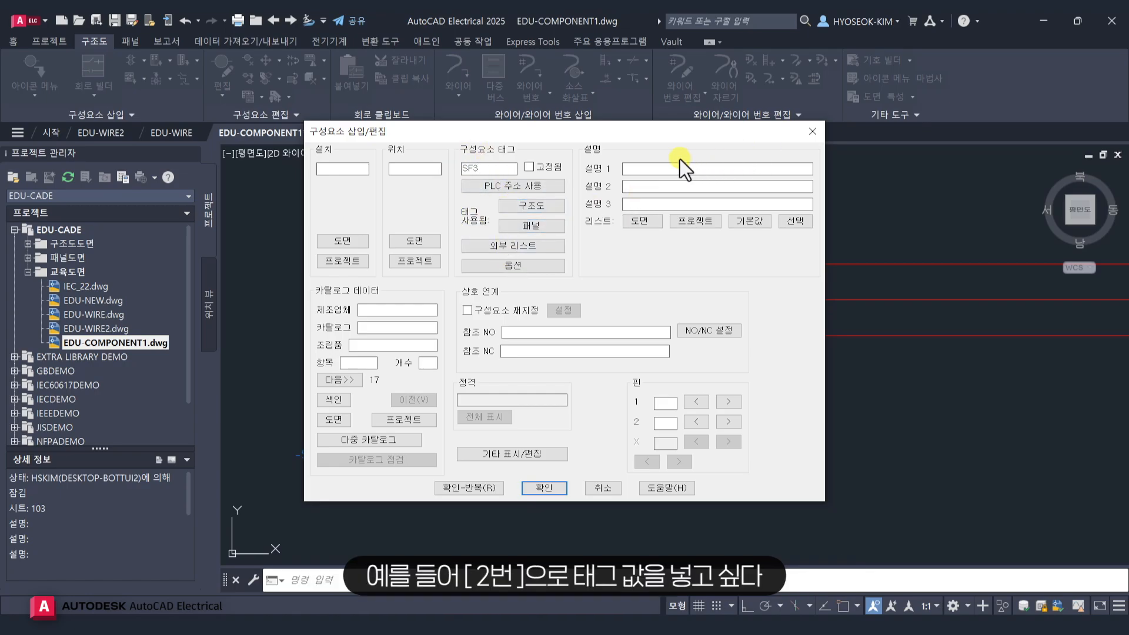
{"action": "key", "text": "BackSpace"}
{"action": "type", "text": "2"}
{"action": "left_click", "coordinate": [544, 488]}
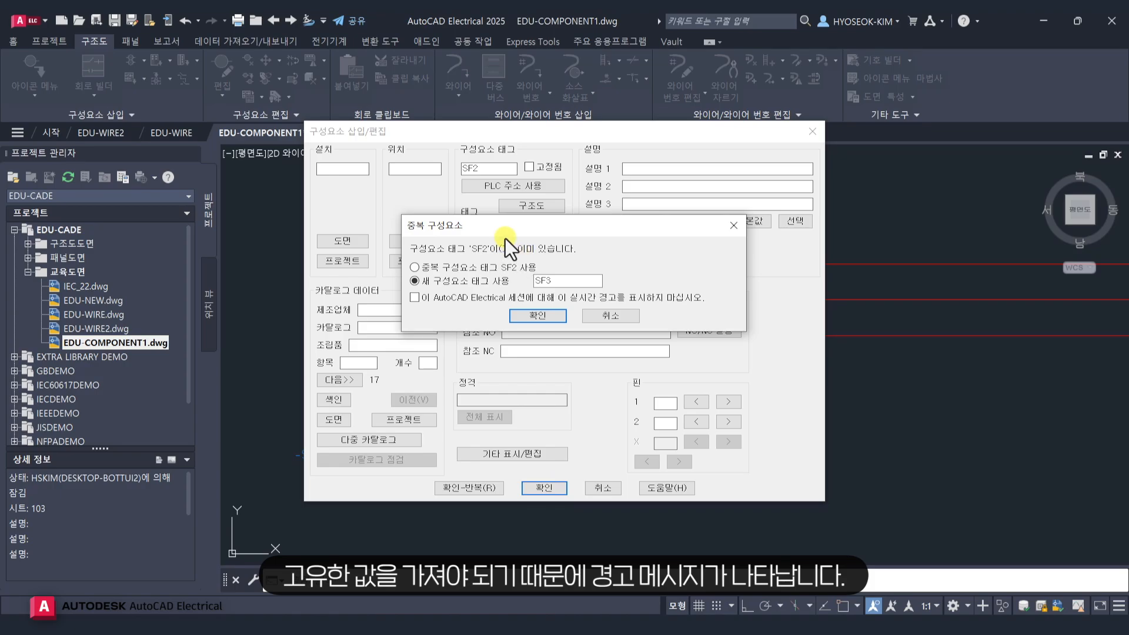
{"action": "left_click", "coordinate": [612, 316]}
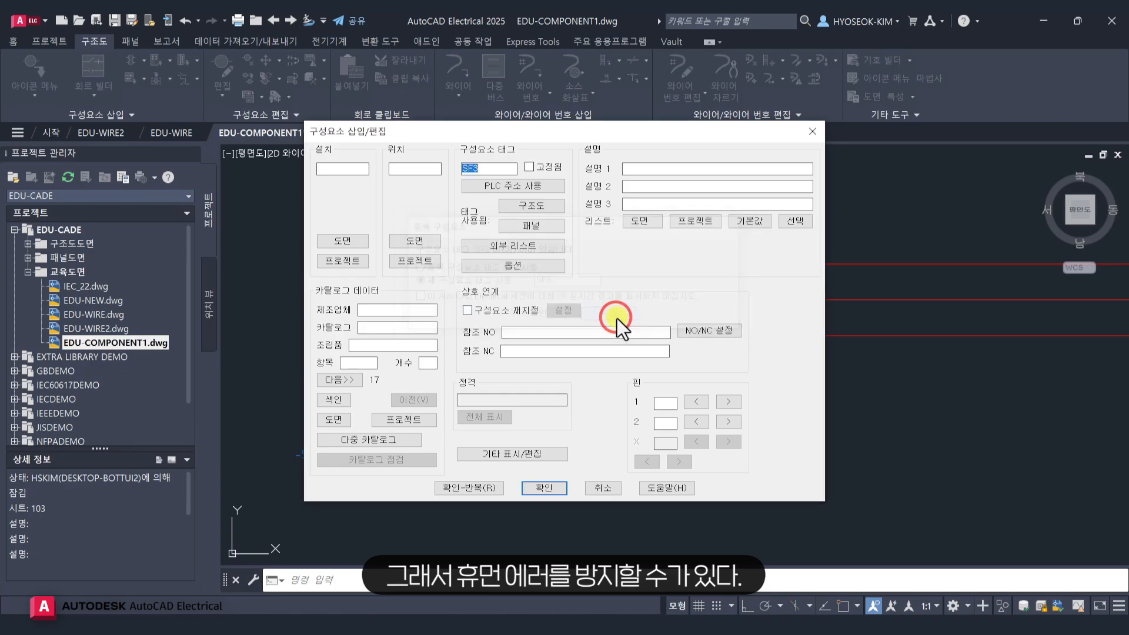
Enter PUSH as the first description line of the new push button.
{"action": "left_click", "coordinate": [654, 170]}
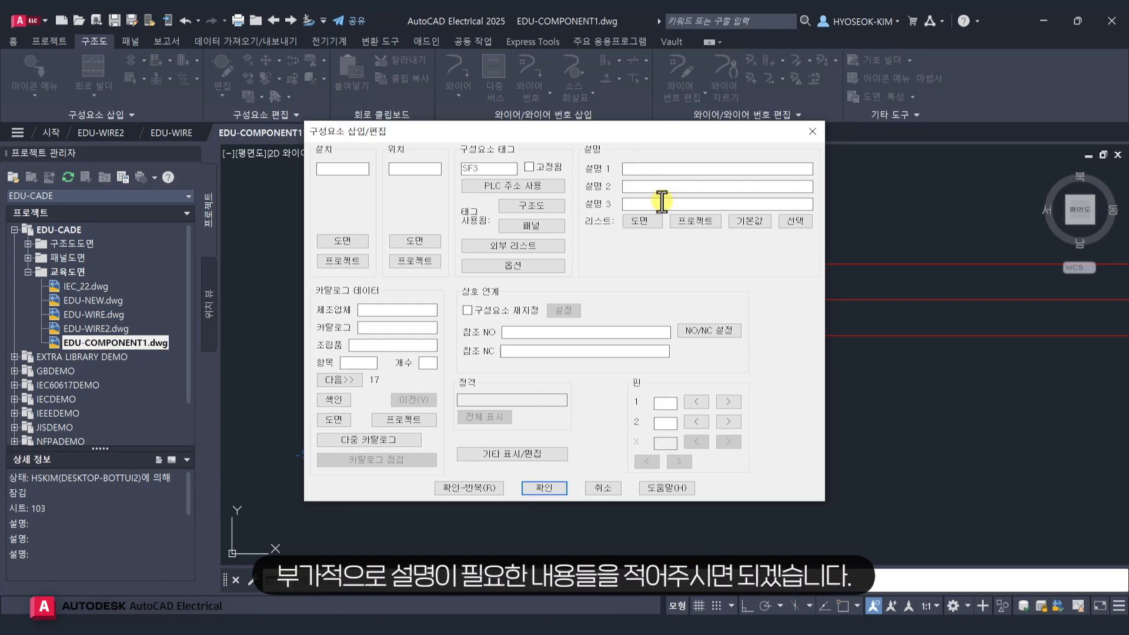
{"action": "left_click", "coordinate": [667, 168]}
{"action": "type", "text": "PUSH"}
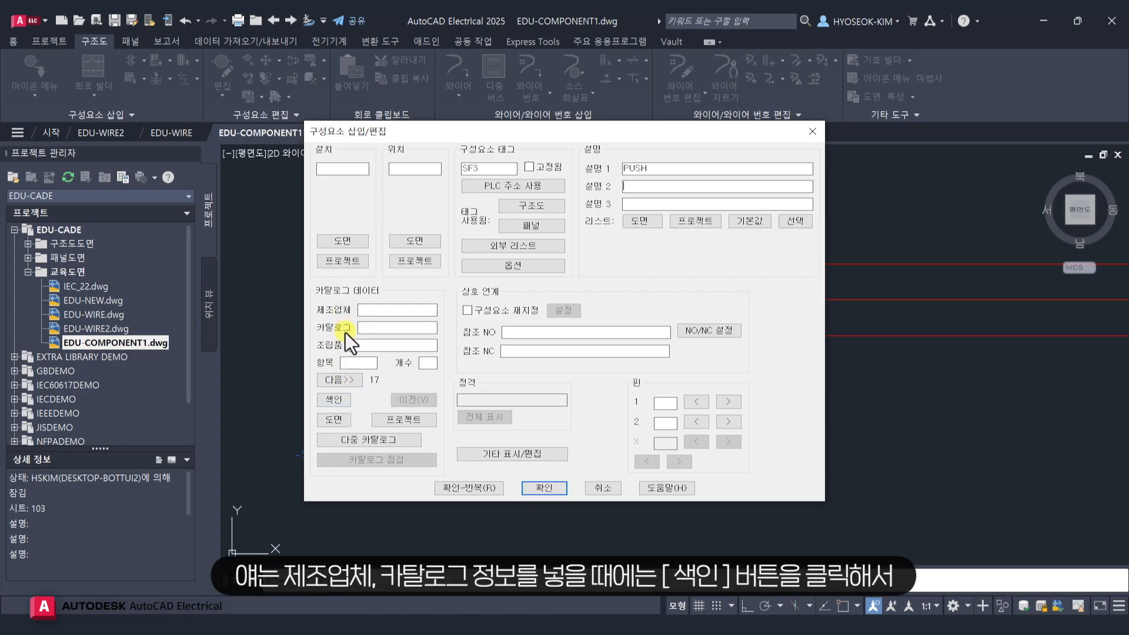
Look up the push button catalog in a widened catalog browser and assign AB part 800H-BR6D1 to the component.
{"action": "left_click", "coordinate": [338, 402]}
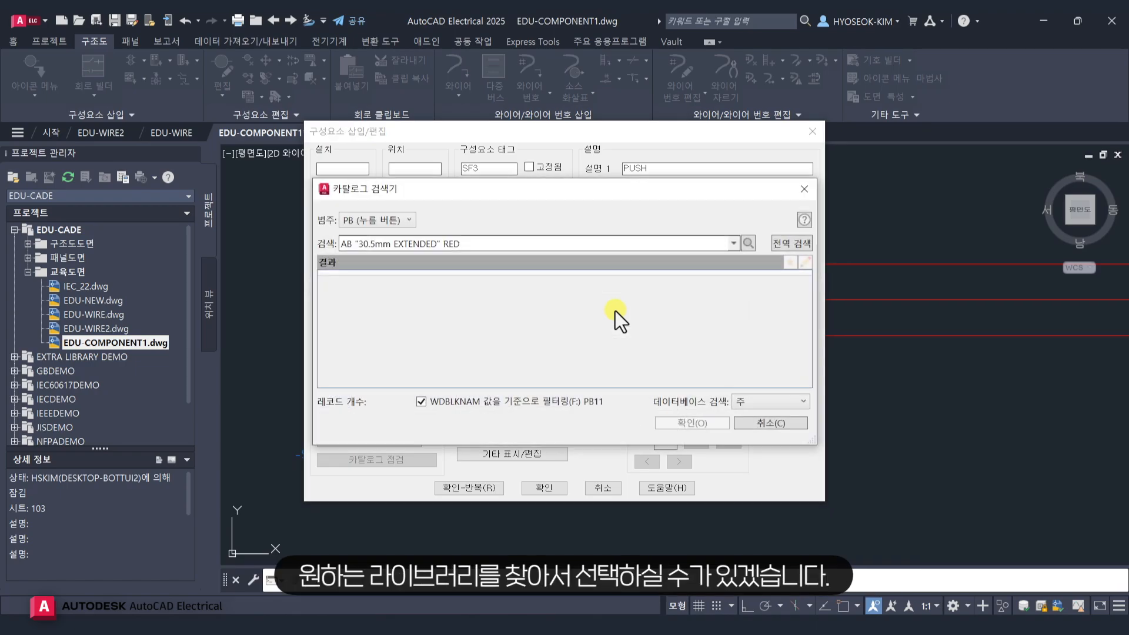
{"action": "left_click_drag", "start_coordinate": [627, 196], "coordinate": [566, 192]}
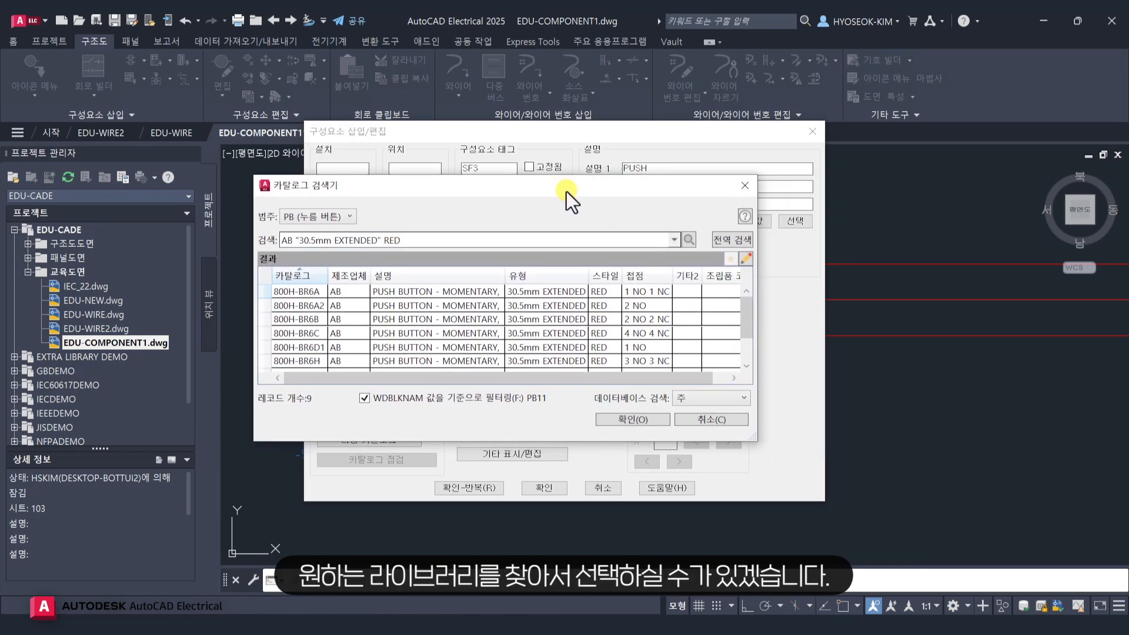
{"action": "left_click_drag", "start_coordinate": [757, 250], "coordinate": [952, 245]}
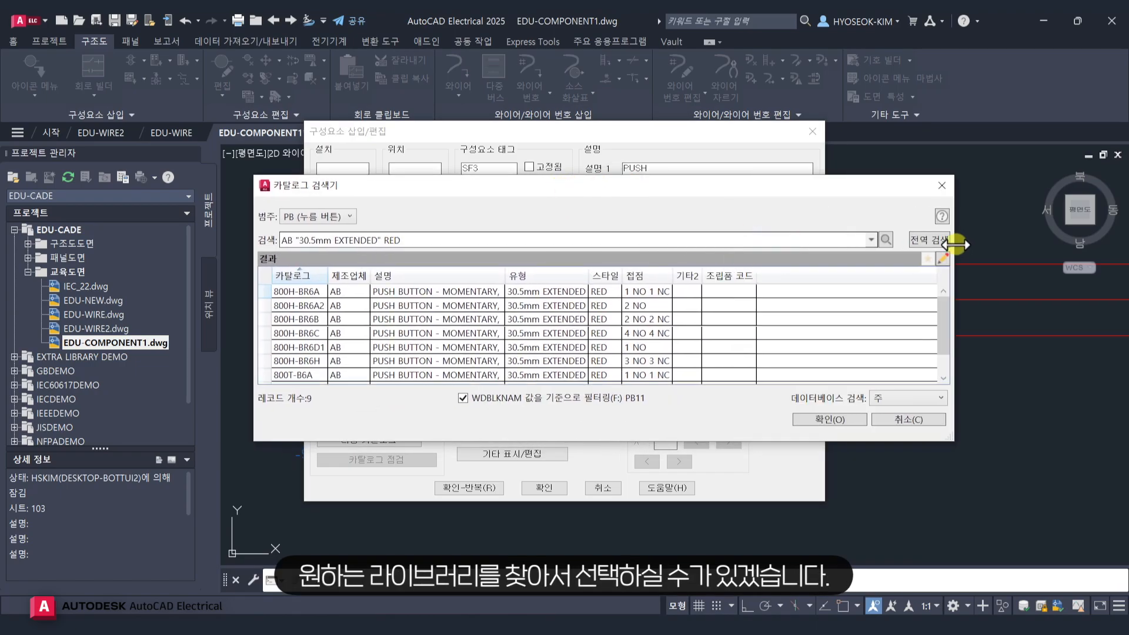
{"action": "left_click", "coordinate": [565, 323]}
{"action": "double_click", "coordinate": [563, 347]}
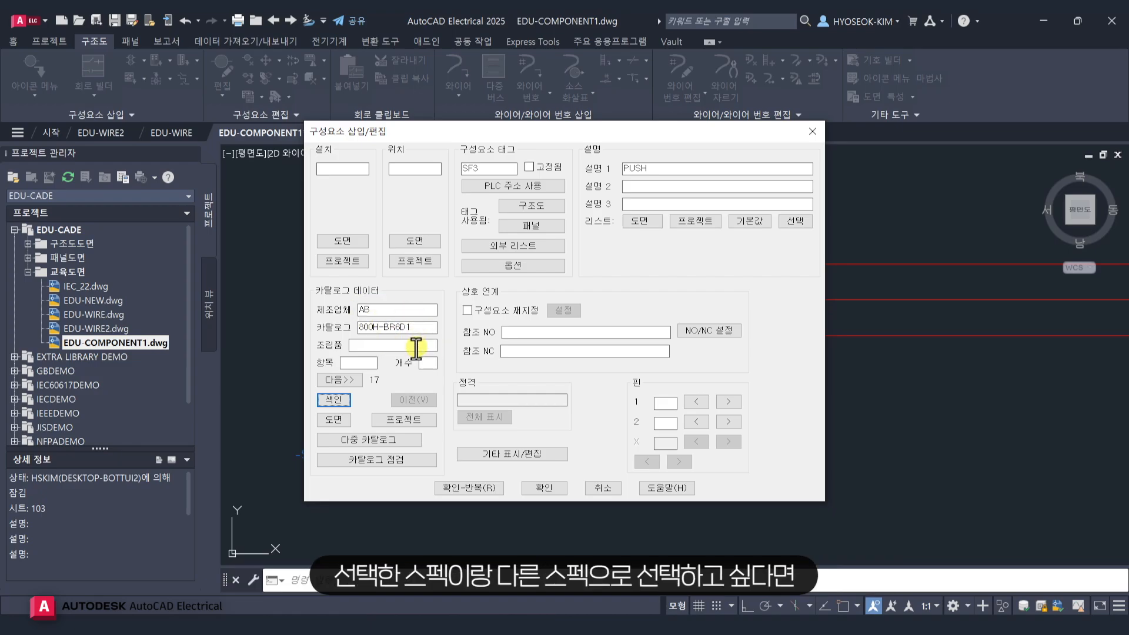
Change the push button's catalog assignment to AB part 800H-BR6A2.
{"action": "left_click", "coordinate": [344, 399]}
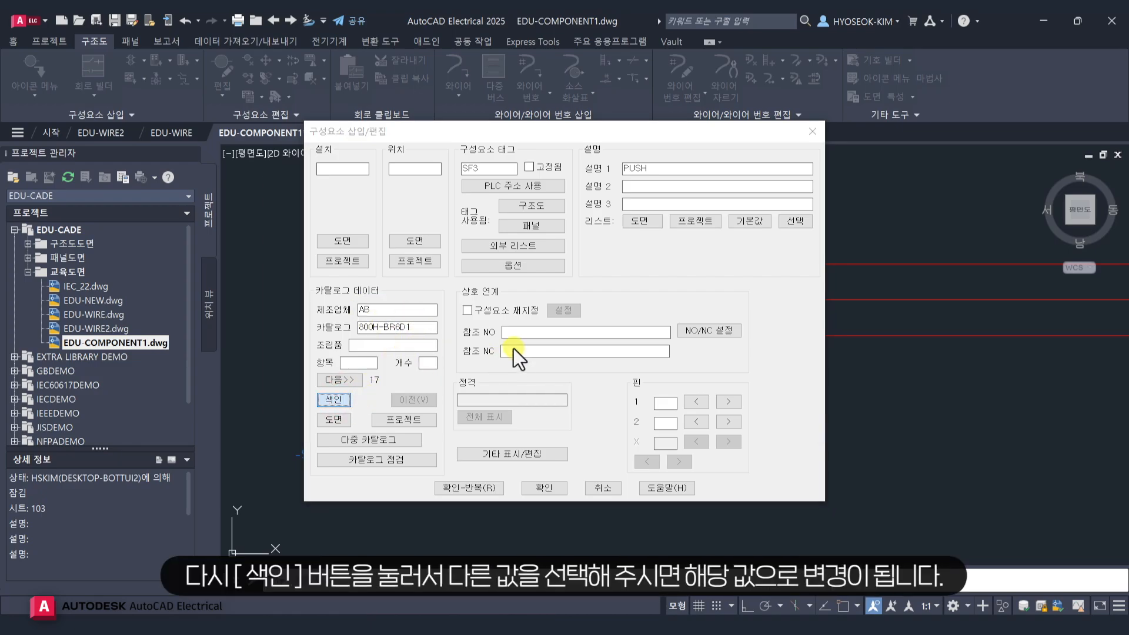
{"action": "left_click", "coordinate": [464, 306]}
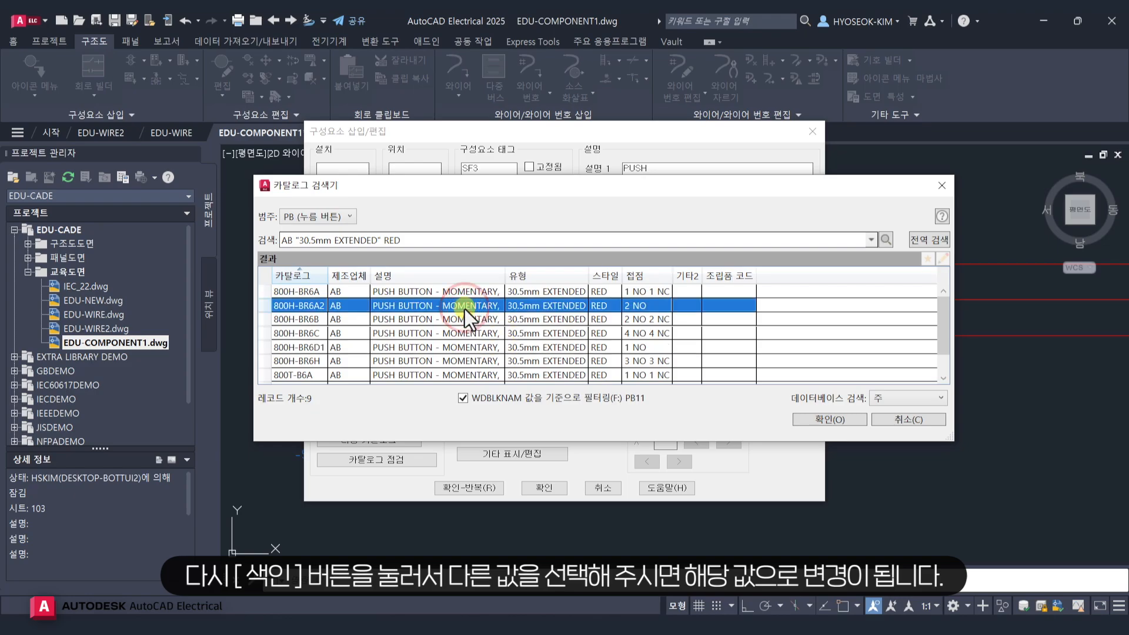
{"action": "left_click", "coordinate": [829, 420]}
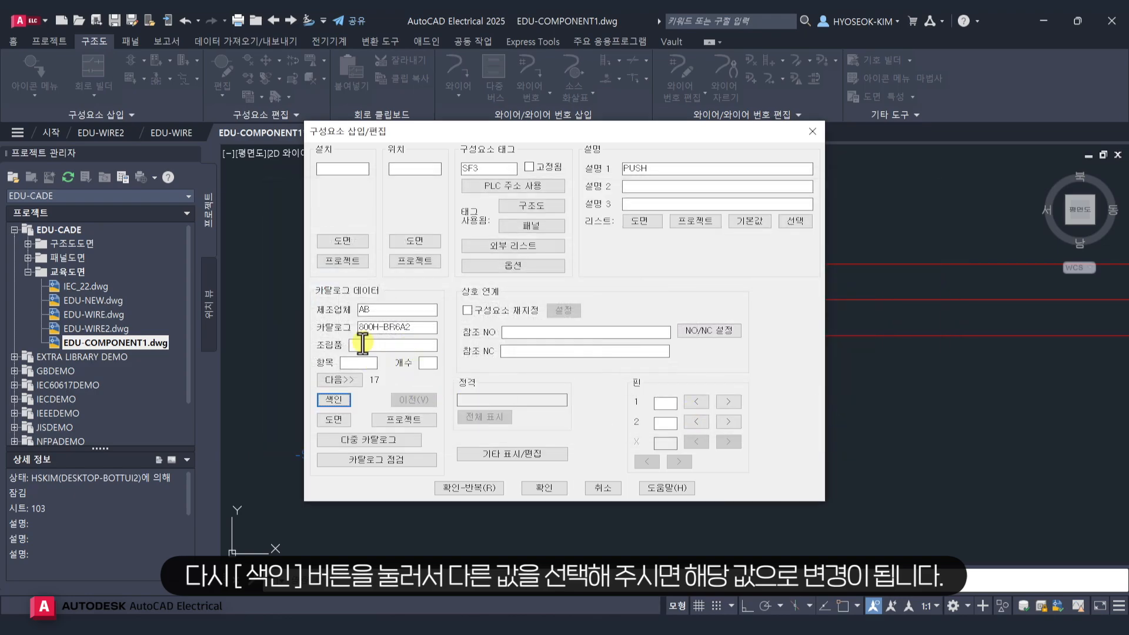
Reopen the catalog lookup for the push button and add part 800H-BR6D1 to the favorites.
{"action": "left_click", "coordinate": [344, 404]}
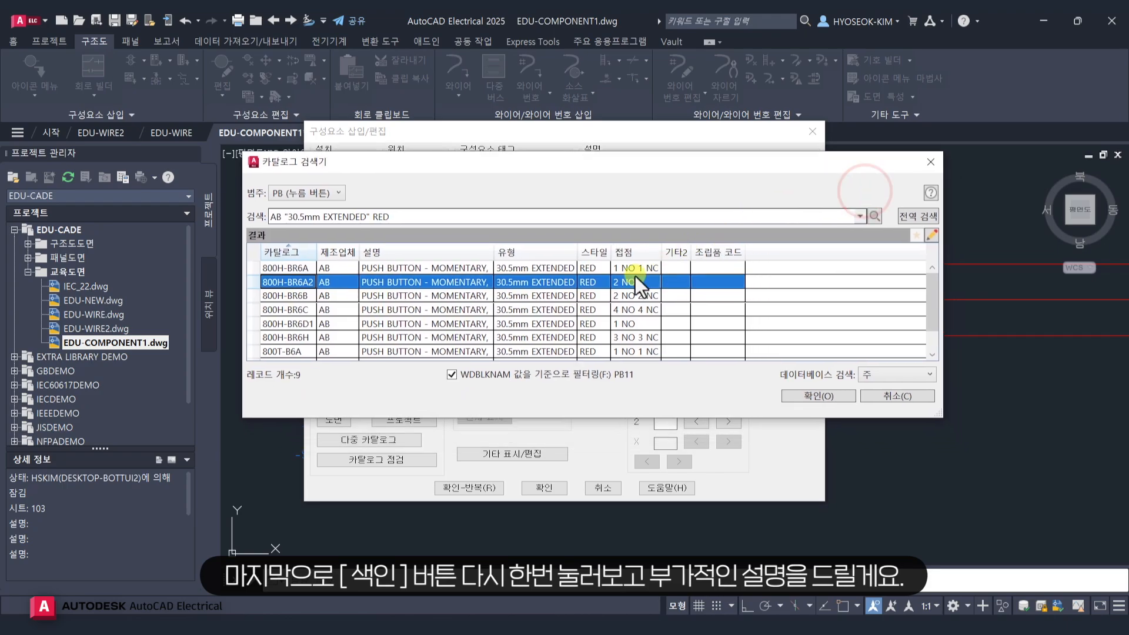
{"action": "left_click", "coordinate": [571, 307]}
{"action": "left_click", "coordinate": [572, 332]}
{"action": "left_click", "coordinate": [567, 308]}
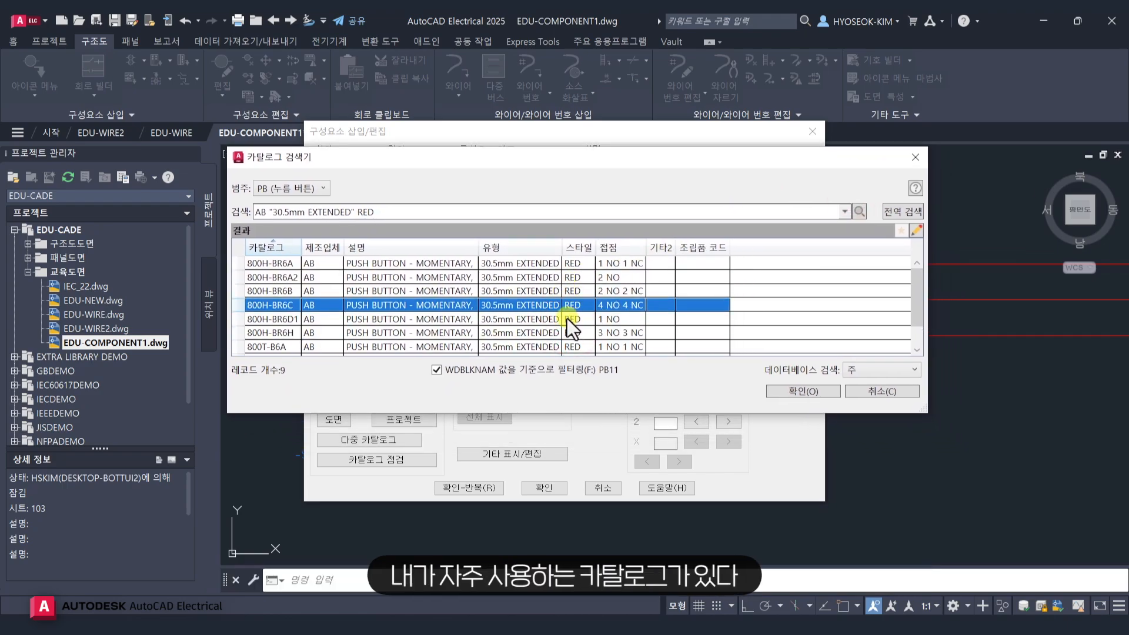
{"action": "left_click", "coordinate": [568, 319]}
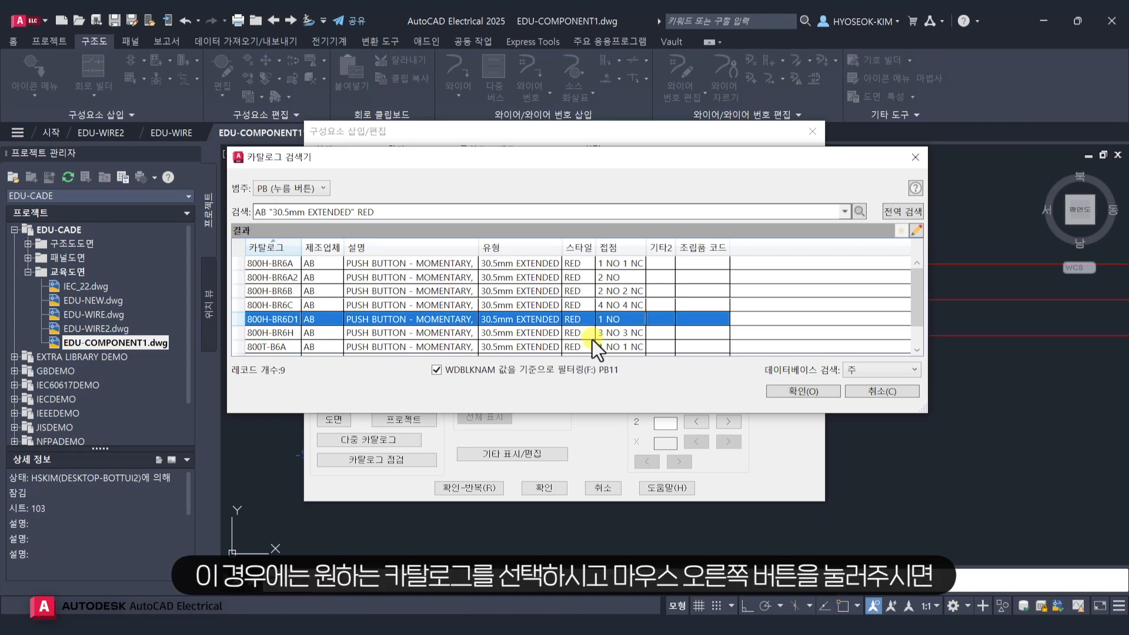
{"action": "right_click", "coordinate": [622, 319]}
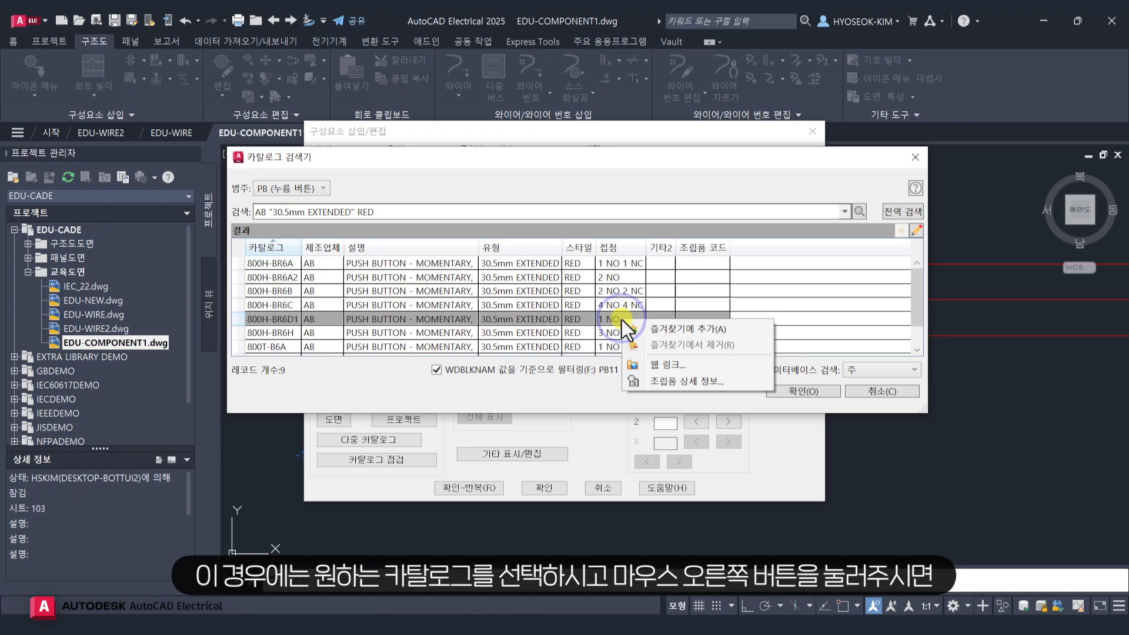
{"action": "left_click", "coordinate": [661, 329]}
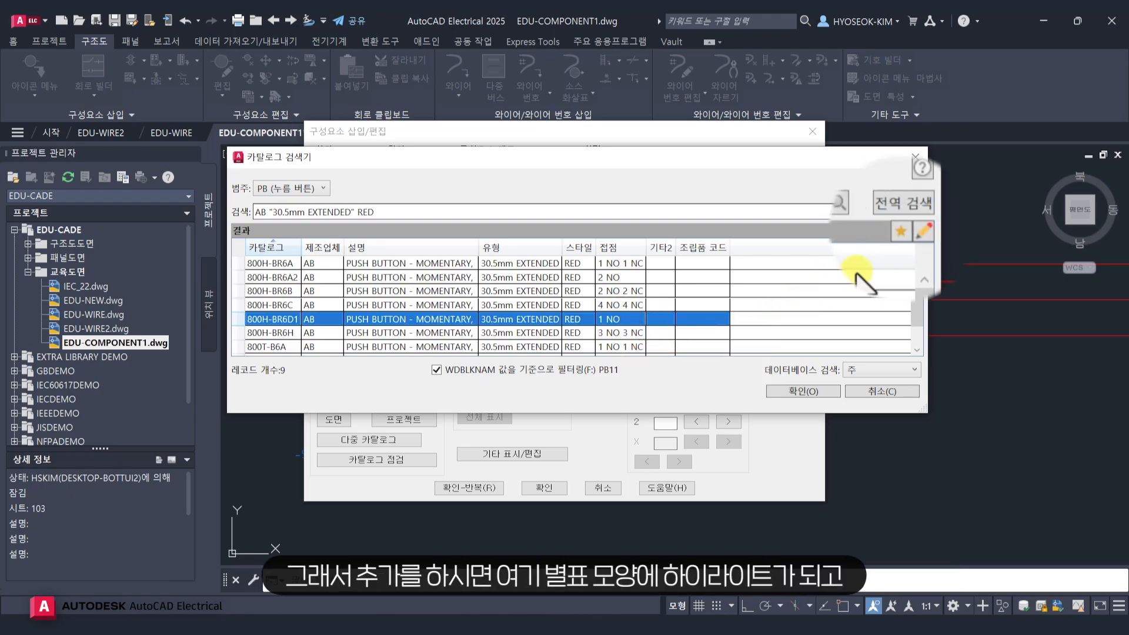
Show the favorite catalog entries and assign part 800H-BR6D1 to the push button.
{"action": "left_click", "coordinate": [900, 232]}
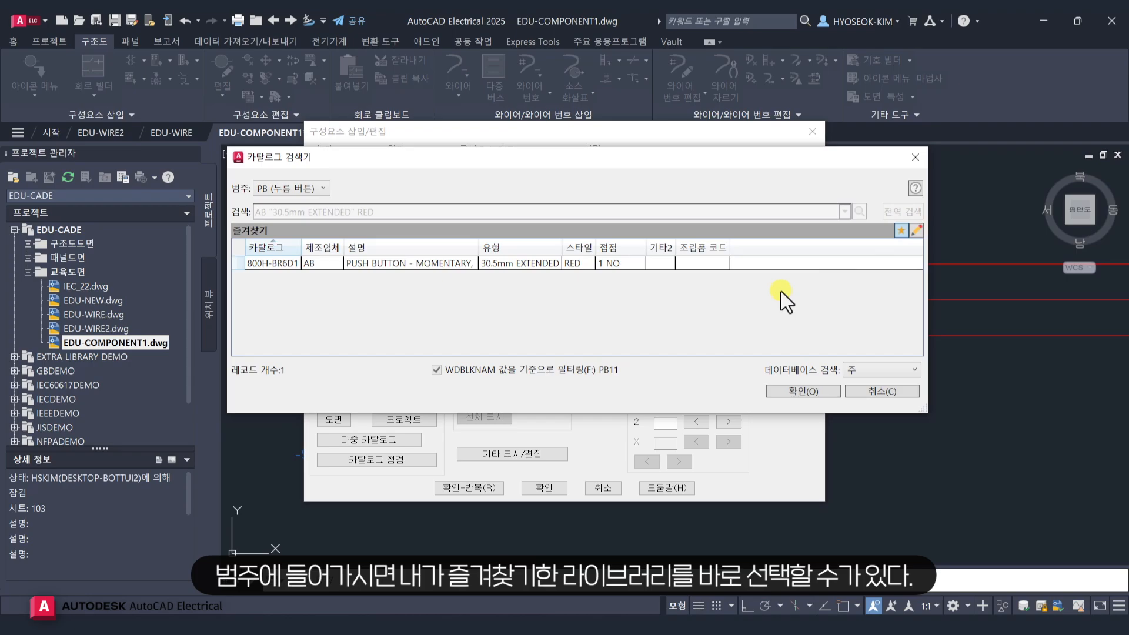
{"action": "left_click", "coordinate": [653, 265]}
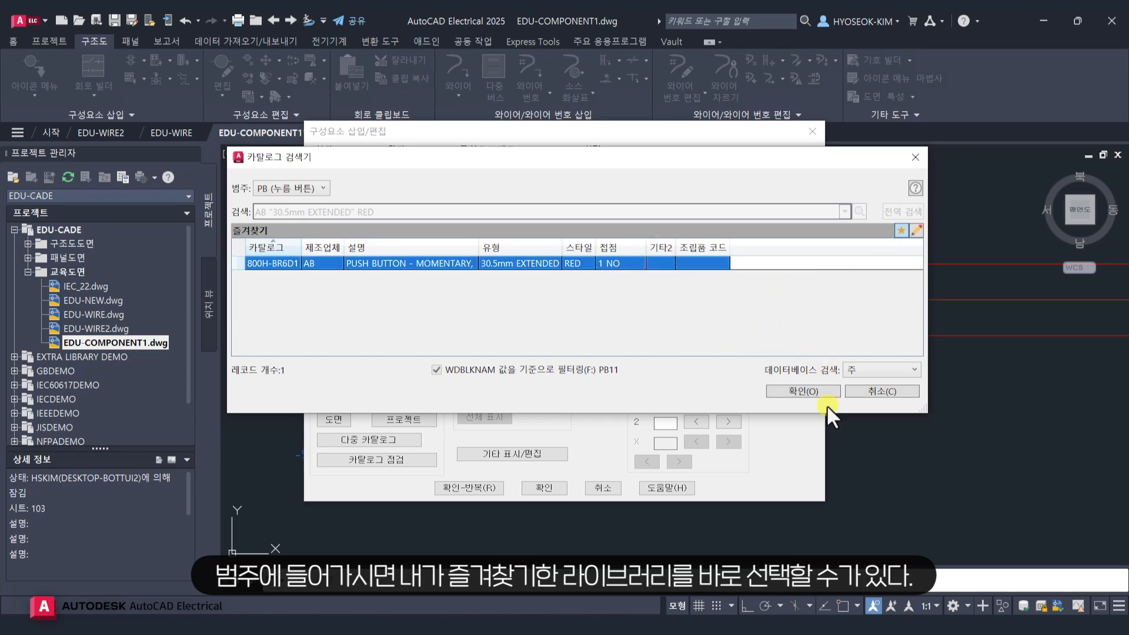
{"action": "left_click", "coordinate": [813, 390]}
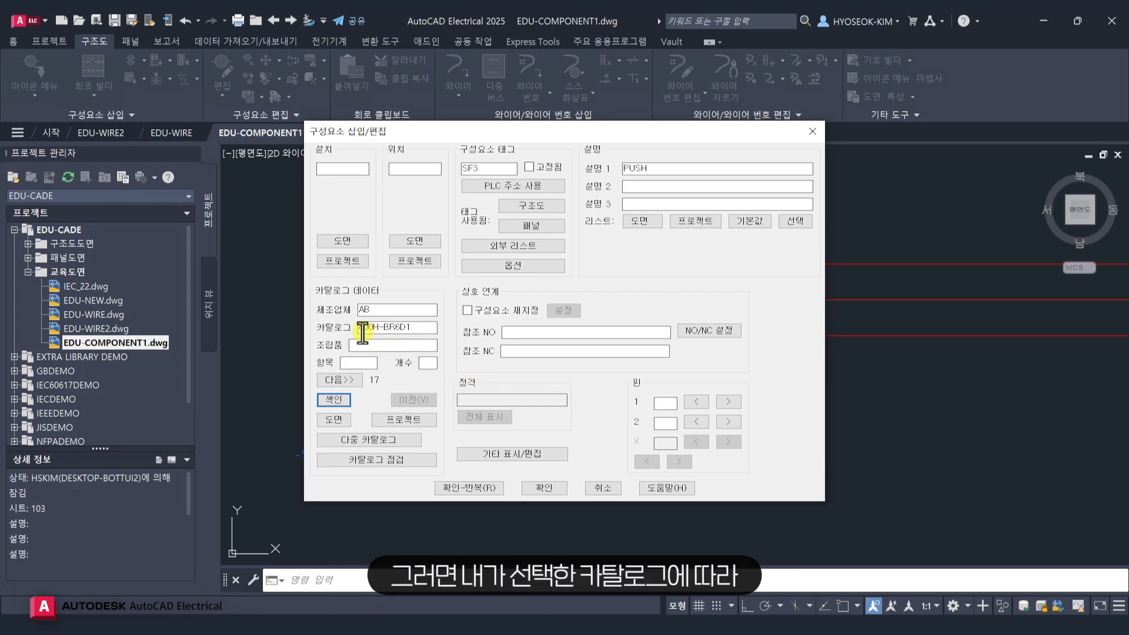
Check the pin 1 and pin 2 fields and confirm the push button insertion.
{"action": "left_click", "coordinate": [671, 403]}
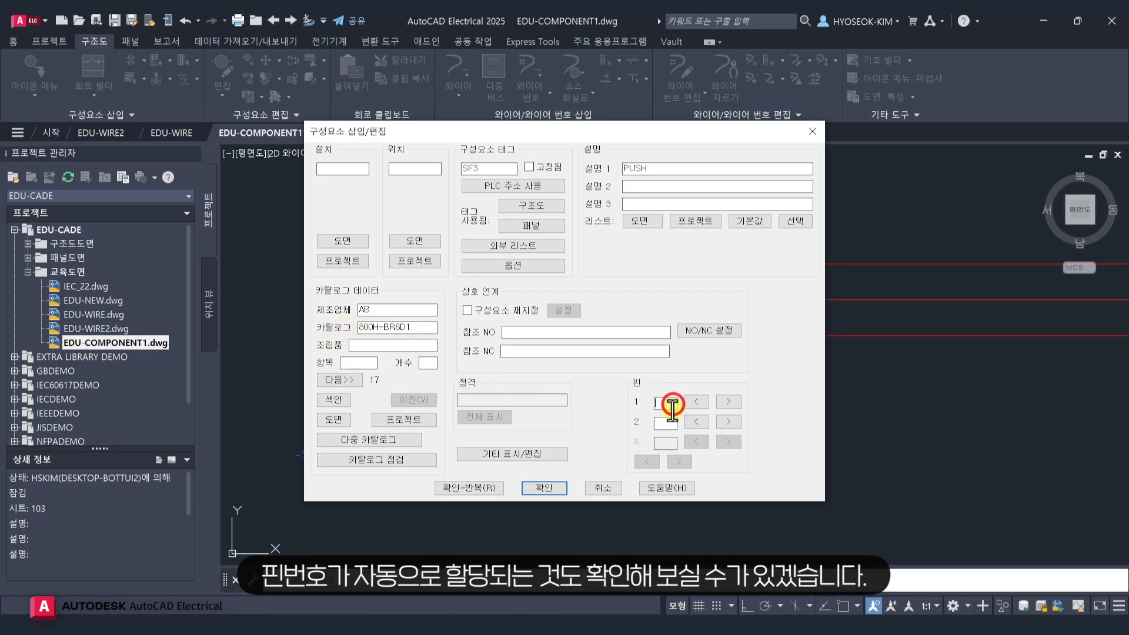
{"action": "left_click", "coordinate": [668, 423]}
{"action": "left_click", "coordinate": [555, 486]}
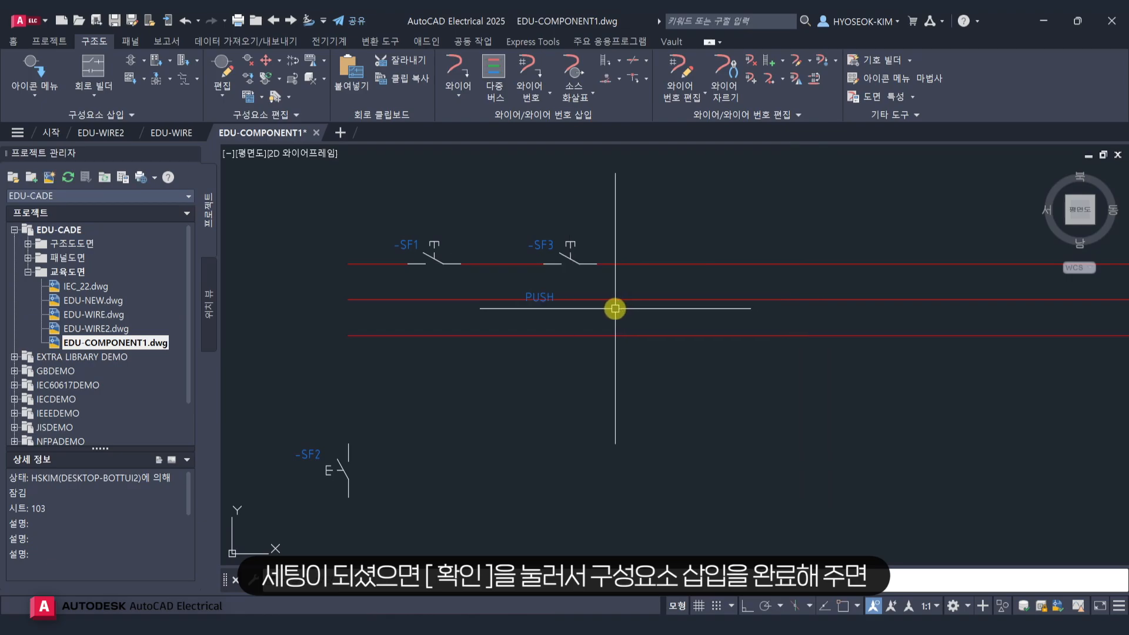
Insert a green standard indicator light on the uppermost wire, beyond the second push button.
{"action": "scroll", "coordinate": [557, 273], "scroll_direction": "up", "scroll_amount": 4}
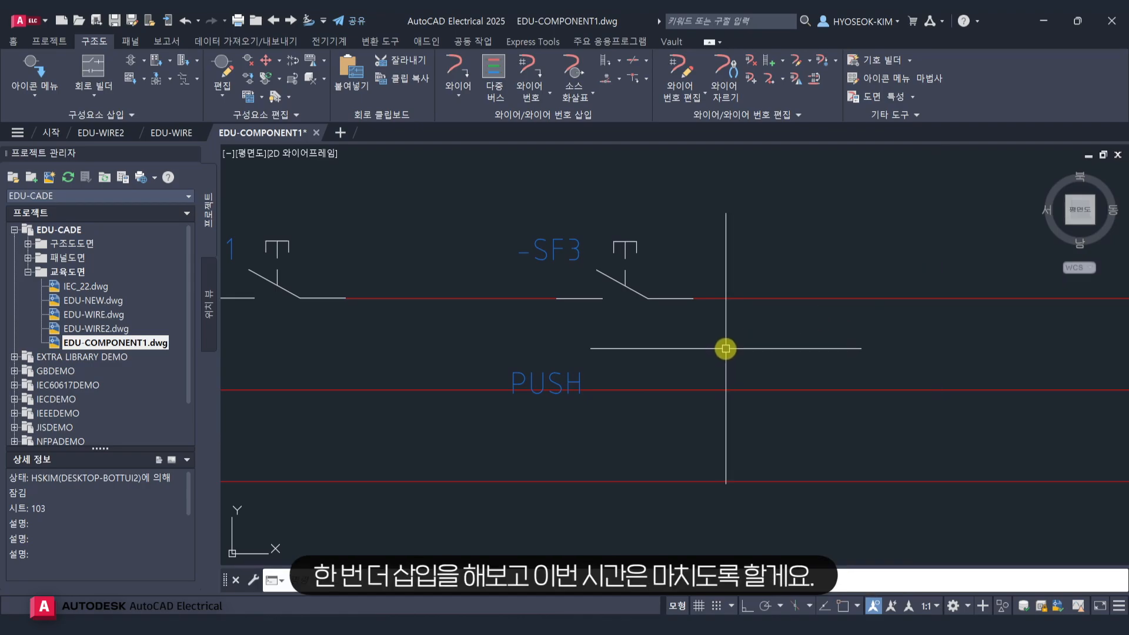
{"action": "left_click", "coordinate": [27, 63]}
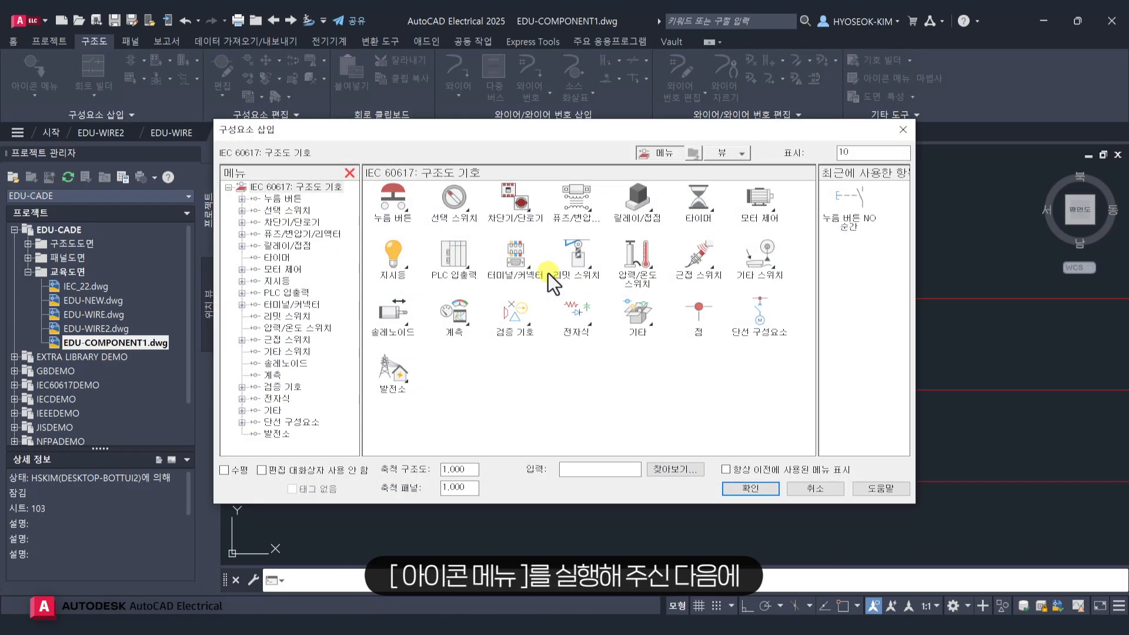
{"action": "left_click", "coordinate": [405, 266]}
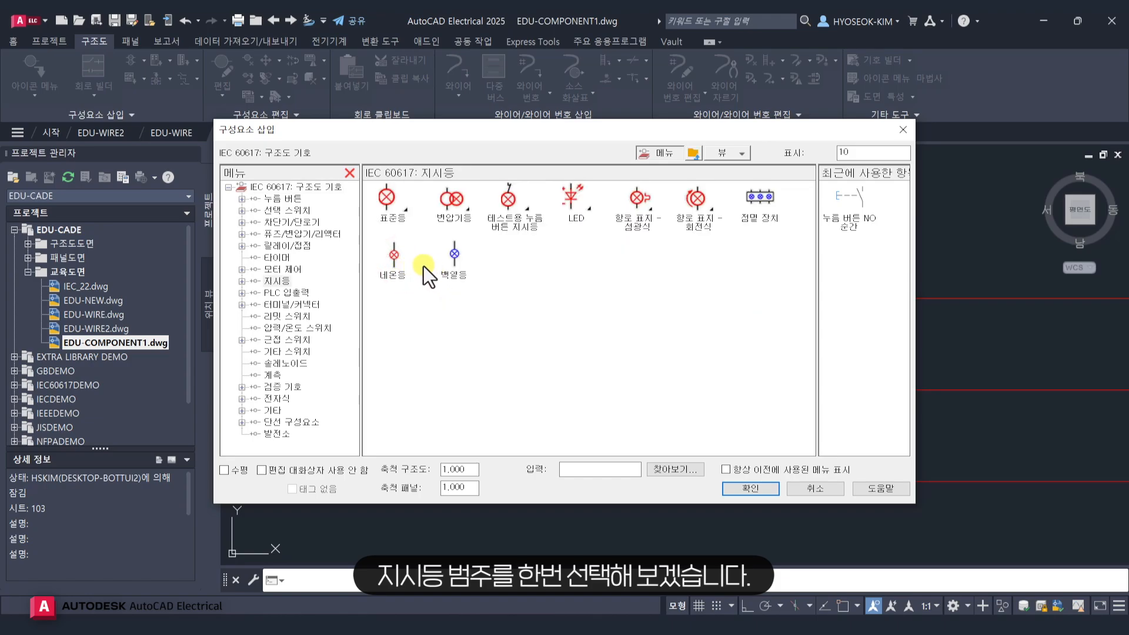
{"action": "left_click", "coordinate": [404, 210]}
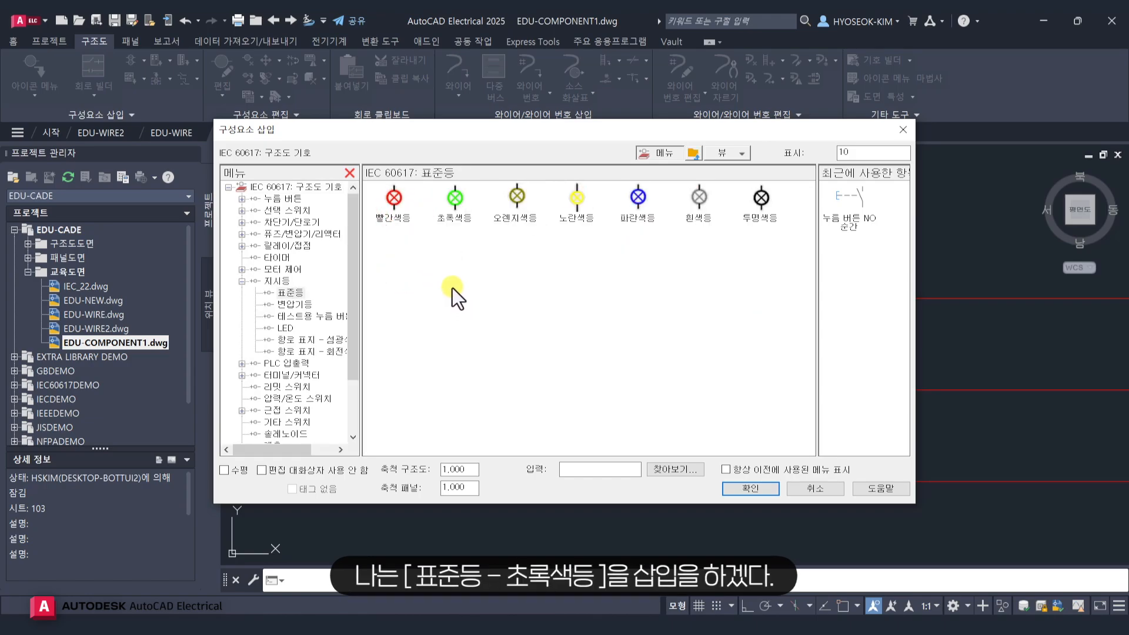
{"action": "double_click", "coordinate": [454, 206]}
{"action": "left_click", "coordinate": [940, 298]}
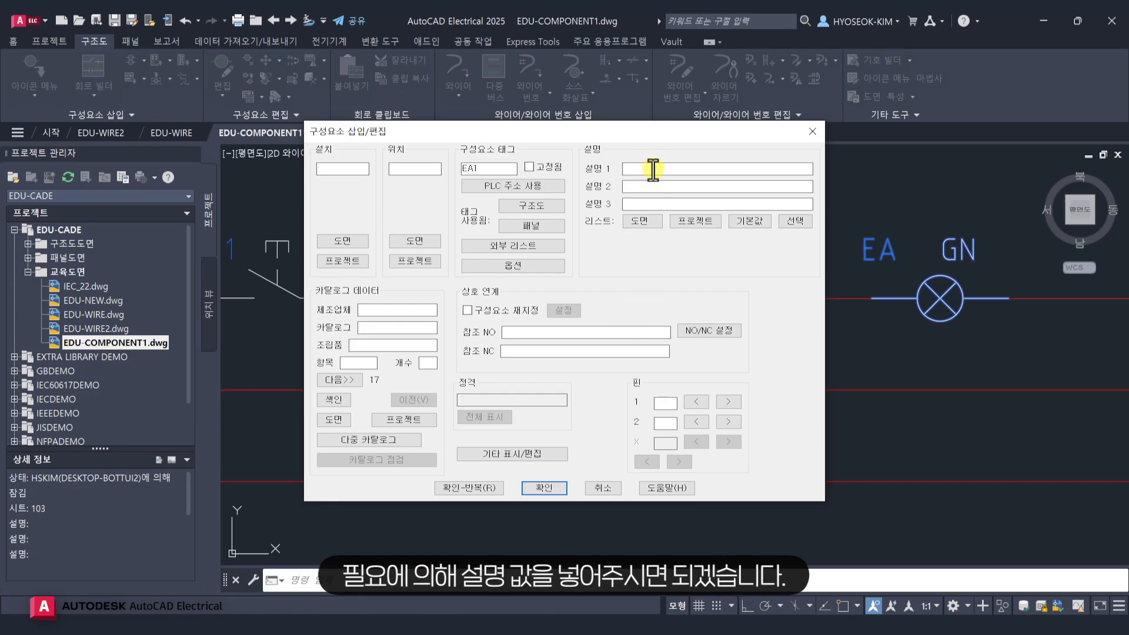
Give the green light the description GRN and assign it AB catalog part 800T-P16G.
{"action": "type", "text": "GRN"}
{"action": "left_click", "coordinate": [344, 405]}
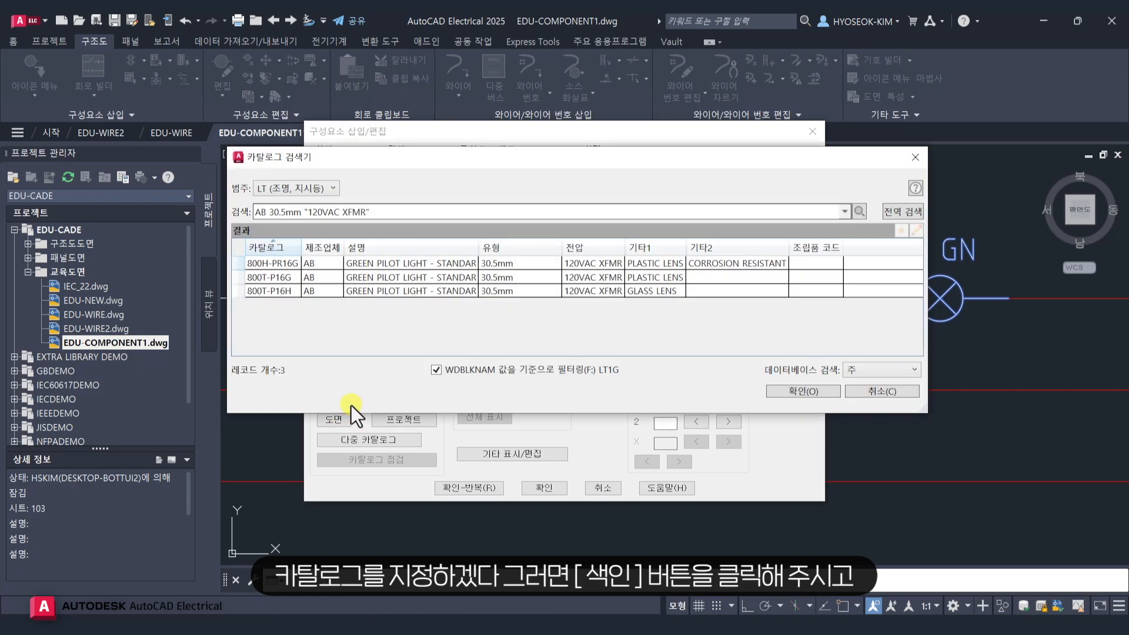
{"action": "left_click", "coordinate": [471, 262]}
{"action": "double_click", "coordinate": [472, 277]}
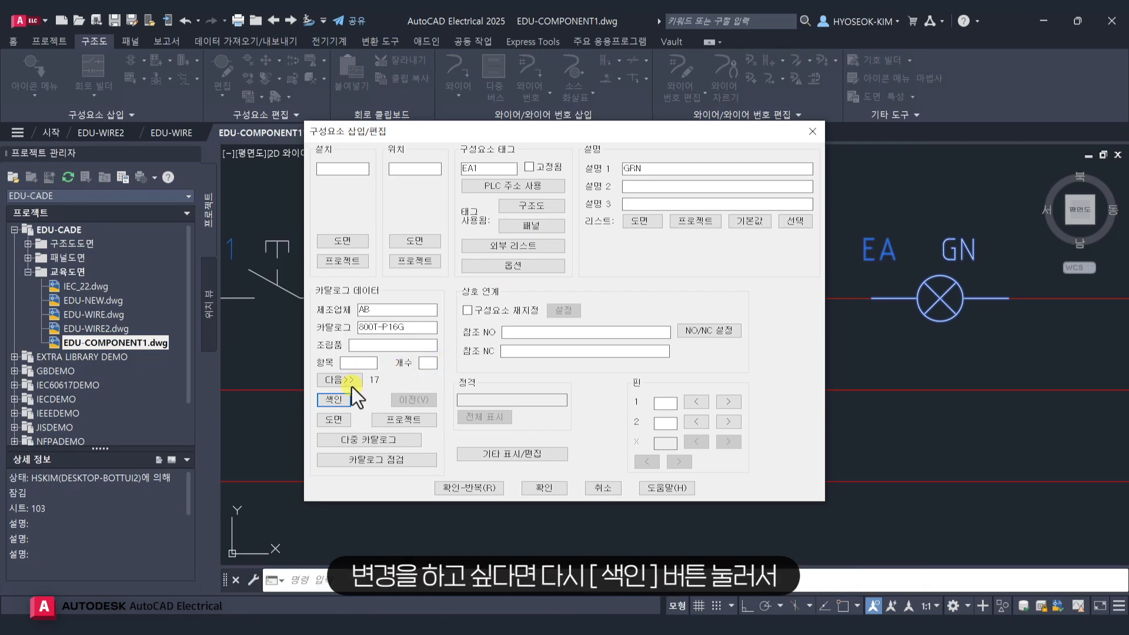
Clear the catalog search filter for the green light and replace its catalog assignment with MOELLER part 205329, the green 230VAC blink light.
{"action": "left_click", "coordinate": [341, 404]}
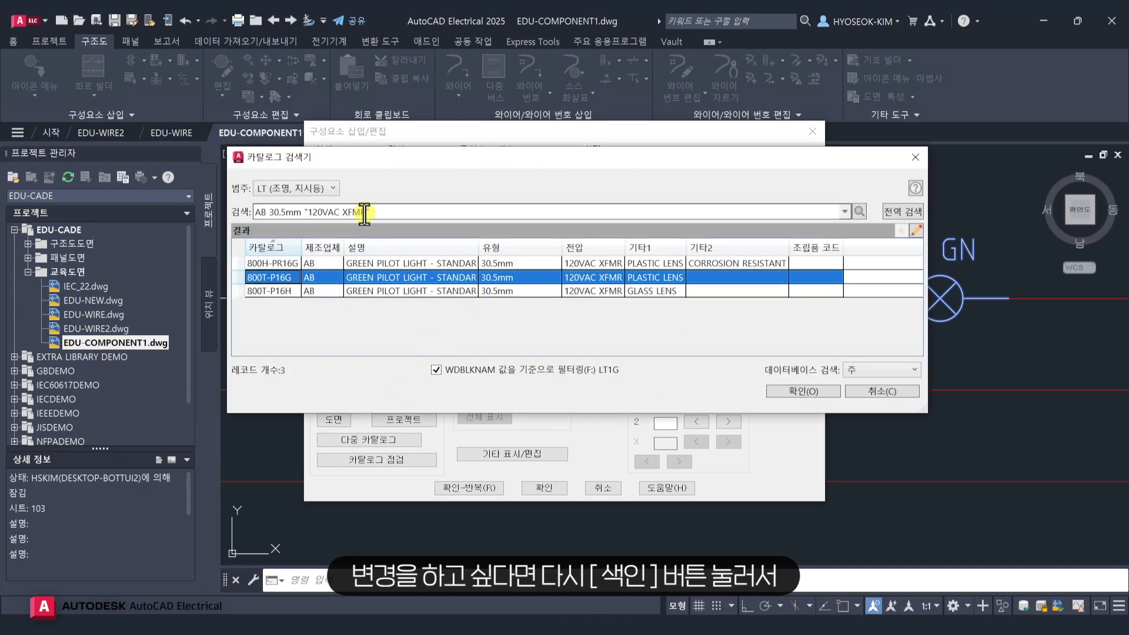
{"action": "left_click", "coordinate": [594, 213]}
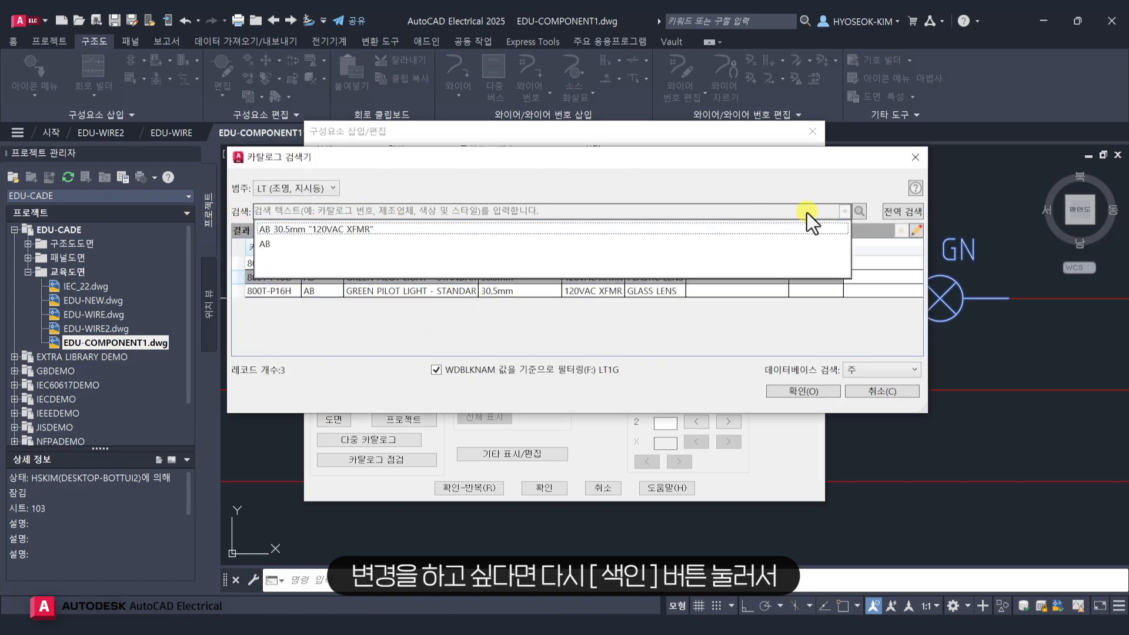
{"action": "left_click", "coordinate": [859, 211]}
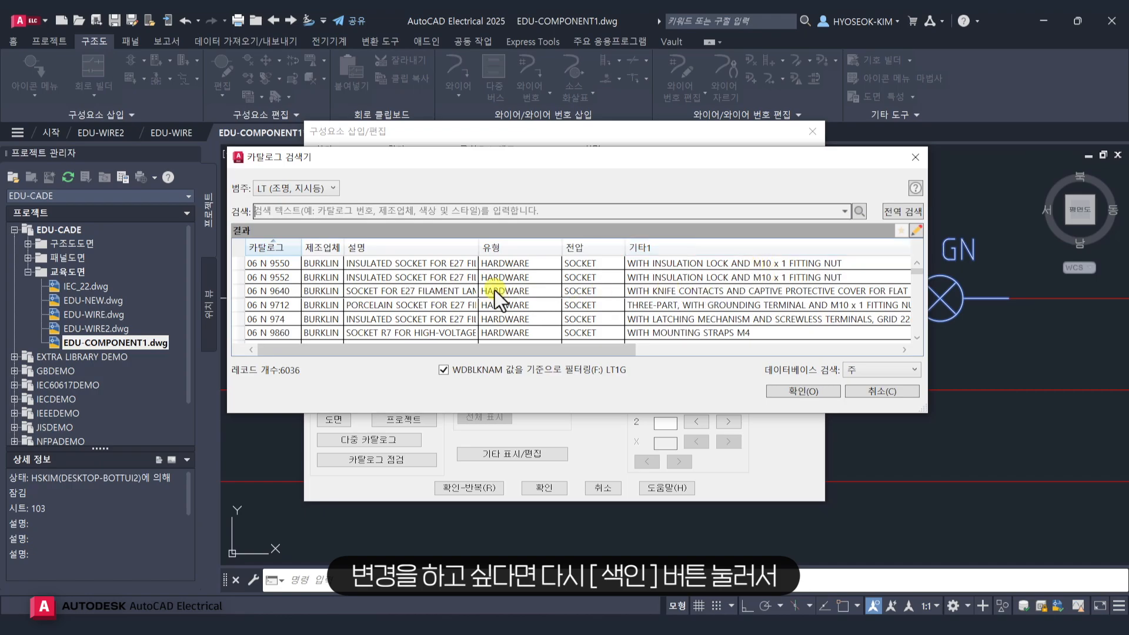
{"action": "scroll", "coordinate": [500, 296], "scroll_direction": "down", "scroll_amount": 5}
{"action": "scroll", "coordinate": [502, 296], "scroll_direction": "down", "scroll_amount": 10}
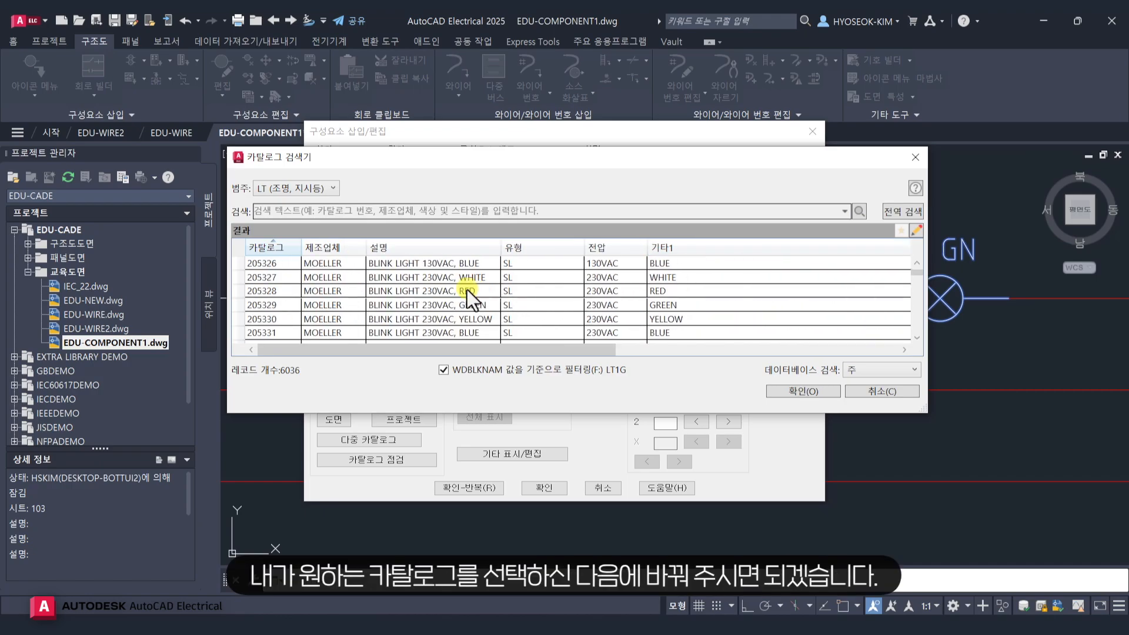
{"action": "left_click", "coordinate": [457, 277]}
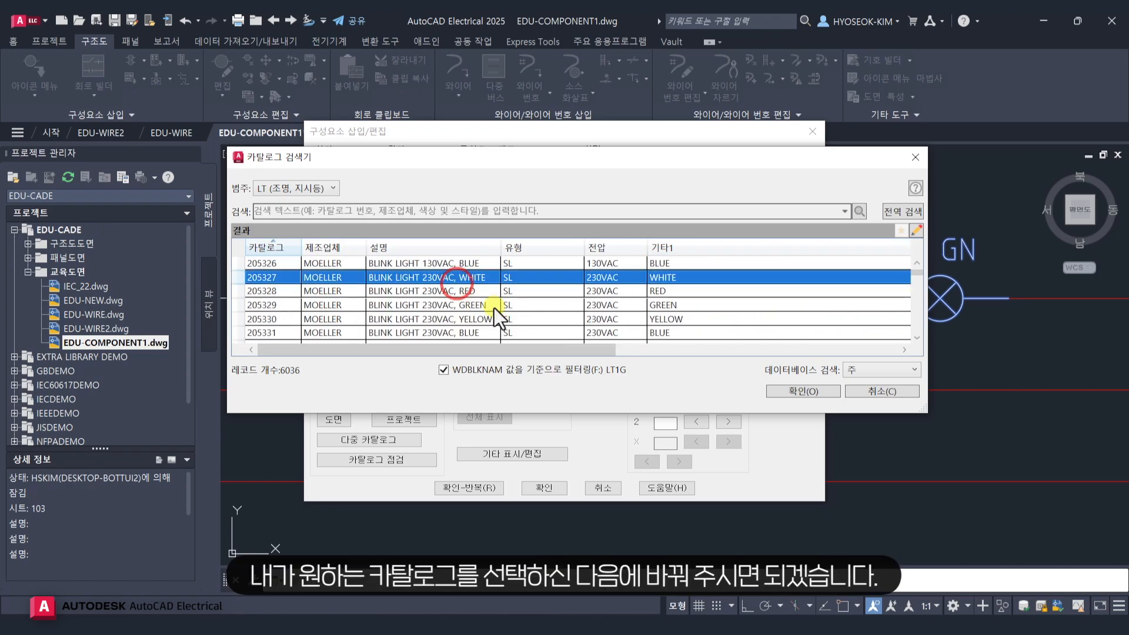
{"action": "left_click", "coordinate": [673, 304]}
{"action": "left_click", "coordinate": [792, 391]}
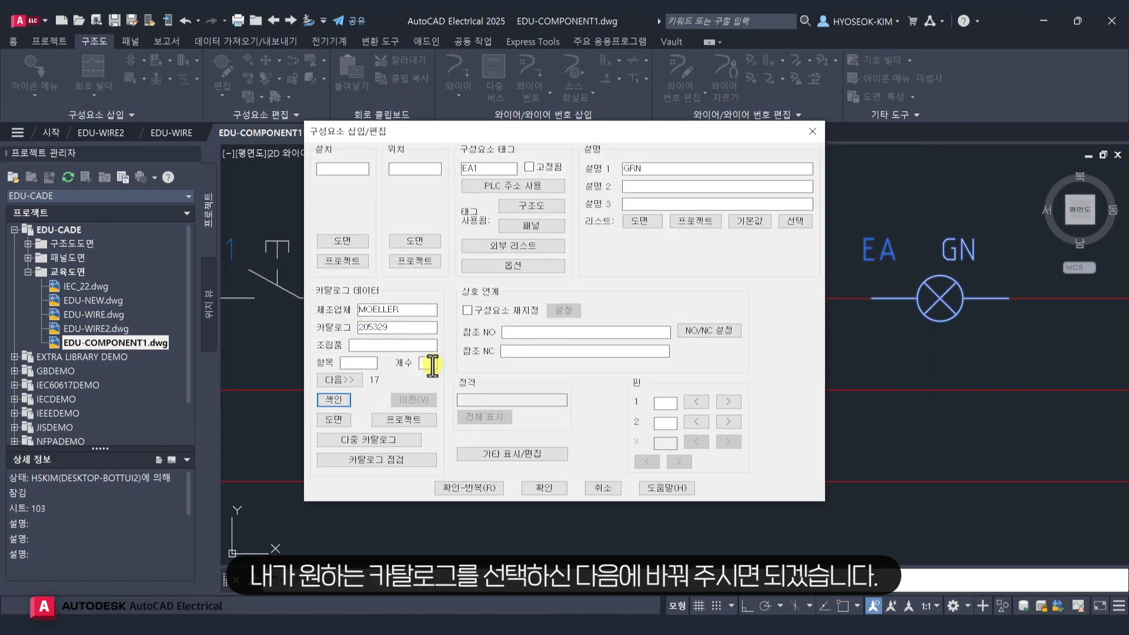
Confirm the green light's insertion, disable further symbol-mapping prompts, and choose not to map the symbol to the catalog number.
{"action": "left_click", "coordinate": [543, 488]}
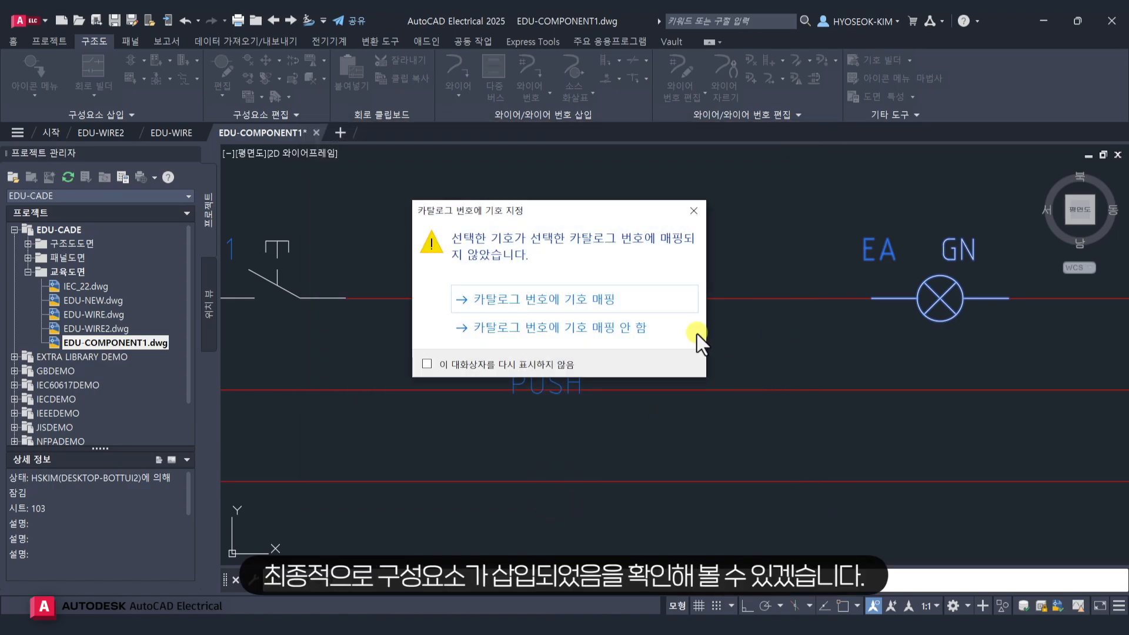
{"action": "left_click", "coordinate": [531, 365]}
{"action": "left_click", "coordinate": [587, 326]}
{"action": "scroll", "coordinate": [731, 305], "scroll_direction": "up", "scroll_amount": 3}
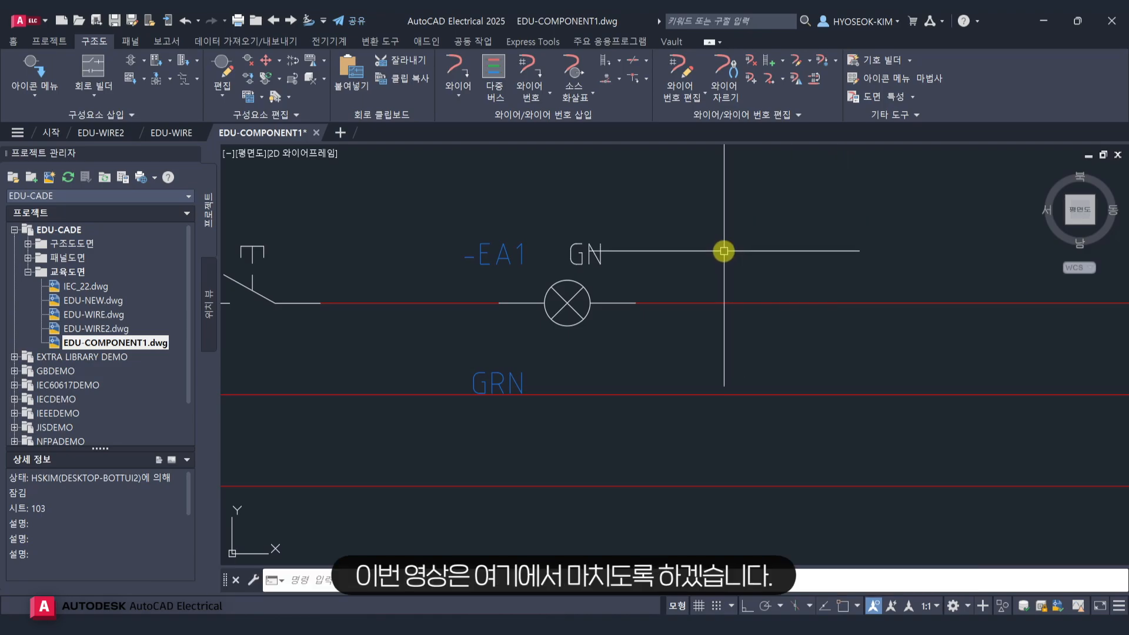
{"action": "scroll", "coordinate": [718, 246], "scroll_direction": "down", "scroll_amount": 2}
{"action": "scroll", "coordinate": [712, 243], "scroll_direction": "down", "scroll_amount": 5}
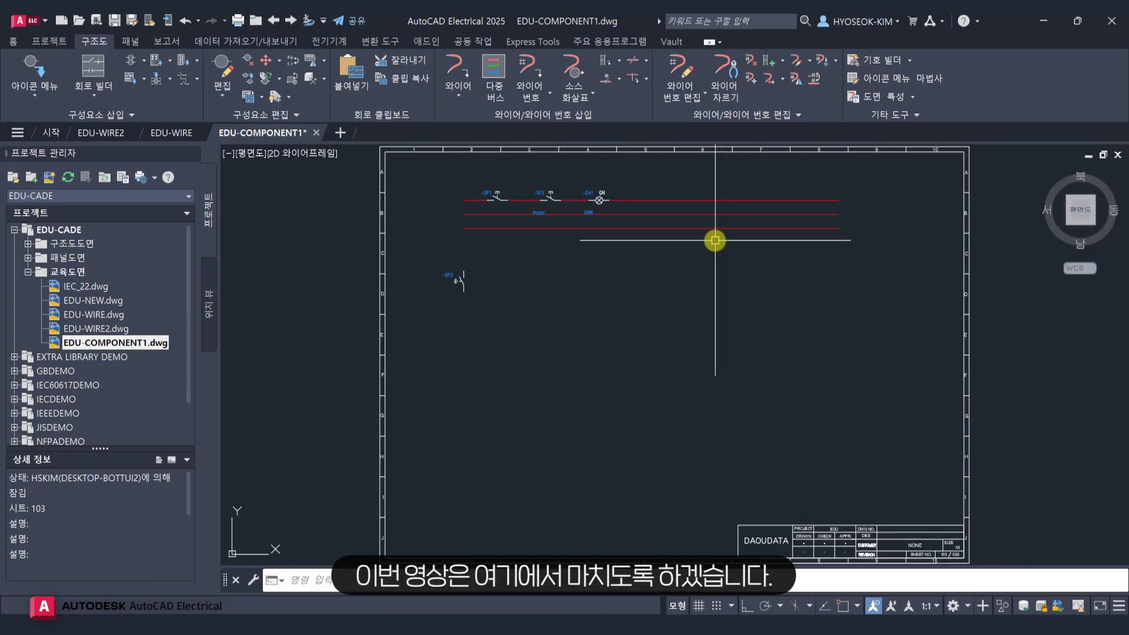